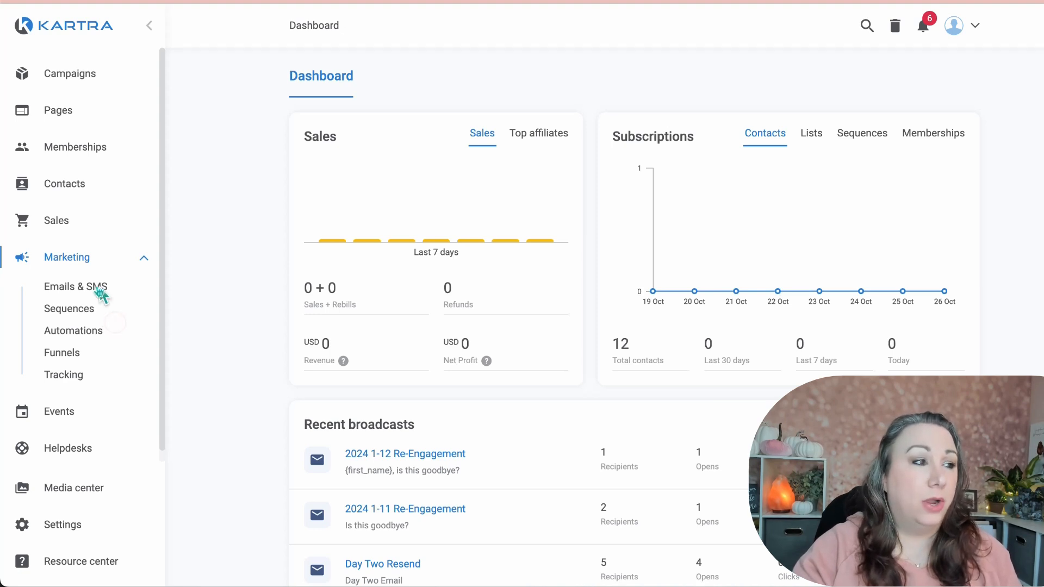
- Start a new email broadcast in Emails & SMS and name it "2024 10-26 Testing for Youtube Tutorial"
{"action": "left_click", "coordinate": [97, 288]}
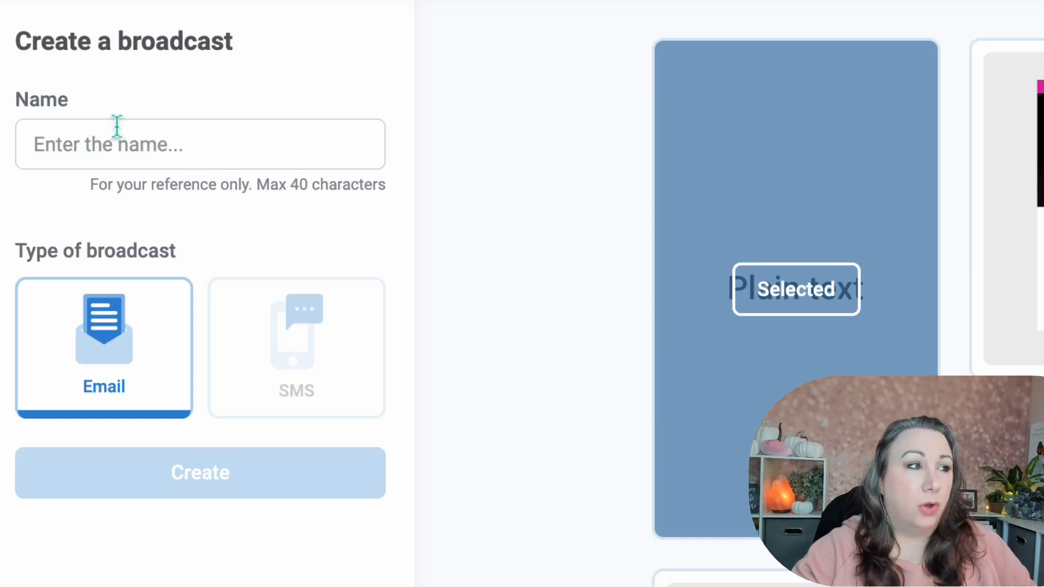
{"action": "left_click", "coordinate": [115, 142]}
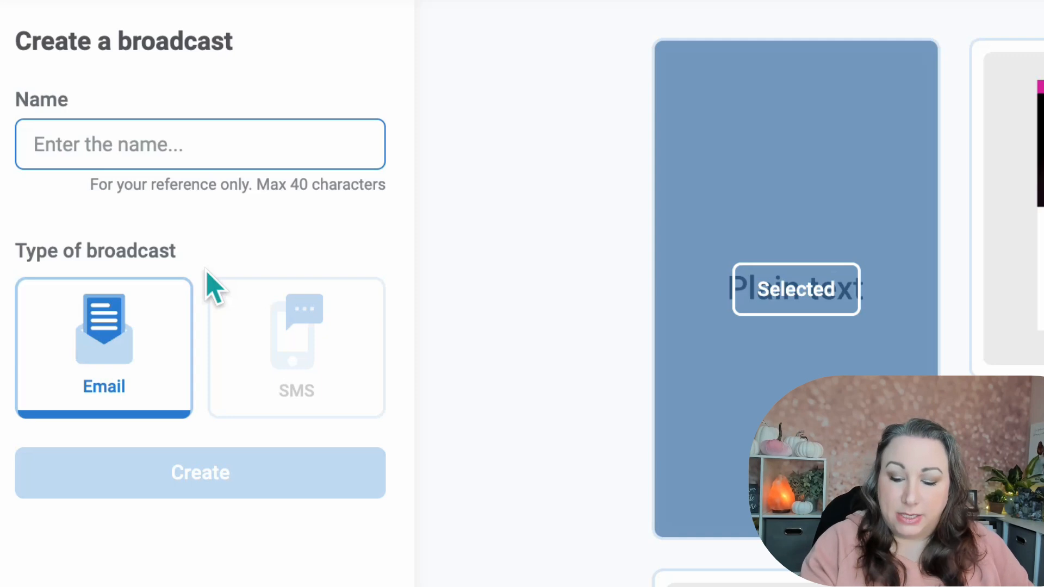
{"action": "type", "text": "2024"}
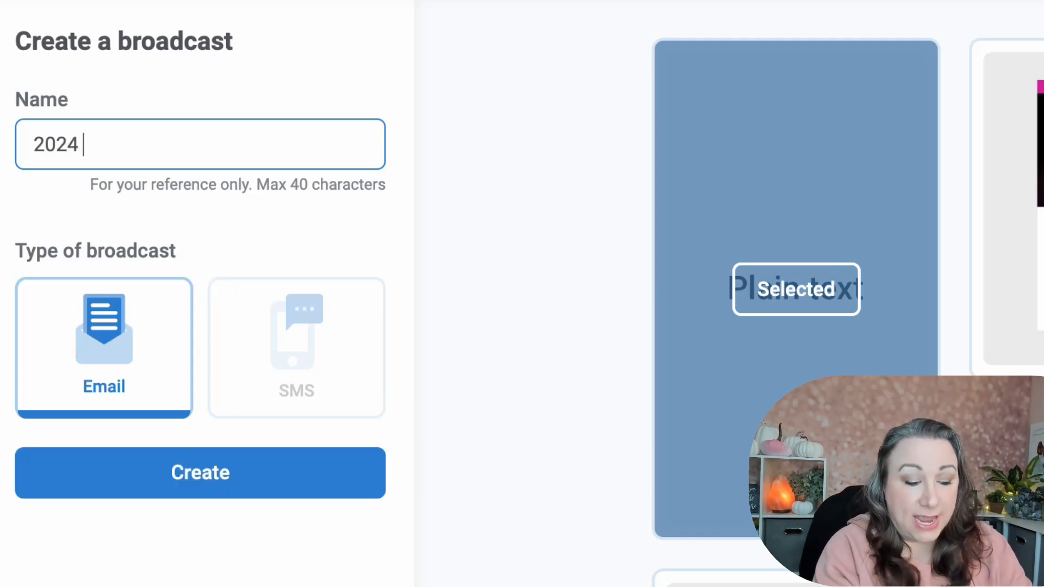
{"action": "type", "text": " 10-26"}
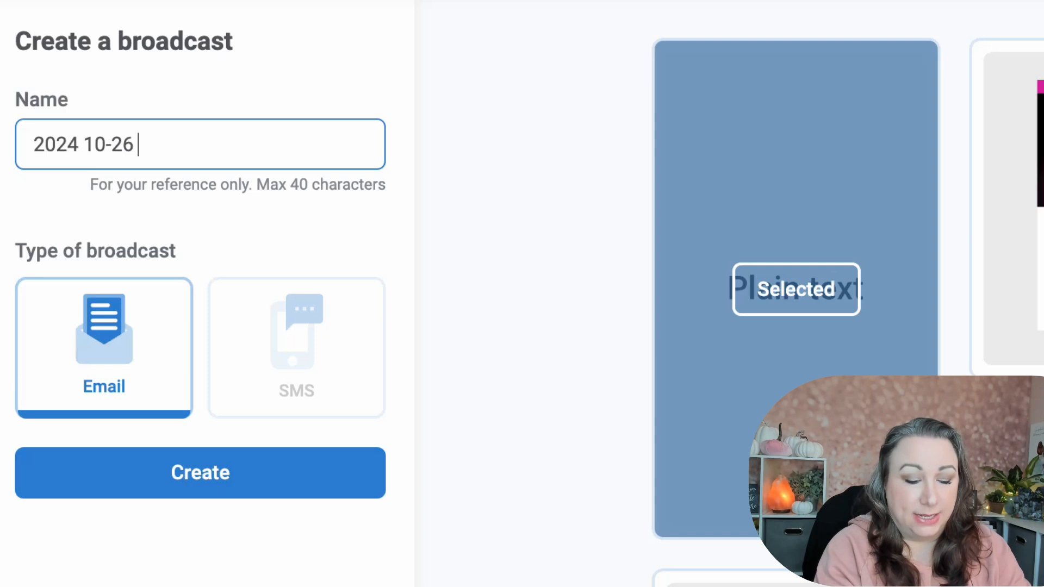
{"action": "type", "text": "Testing for"}
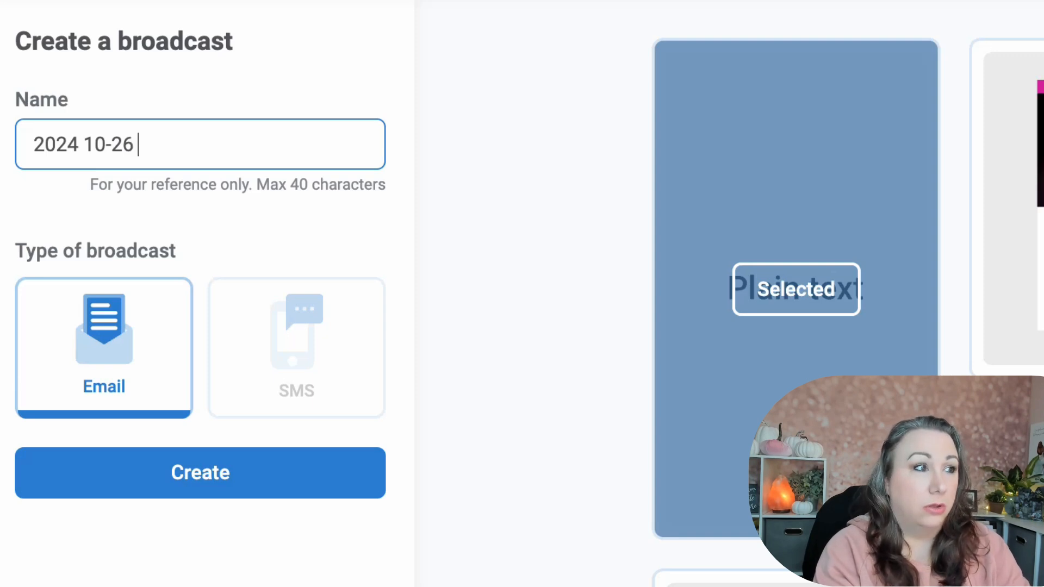
{"action": "type", "text": " Youtube Trt"}
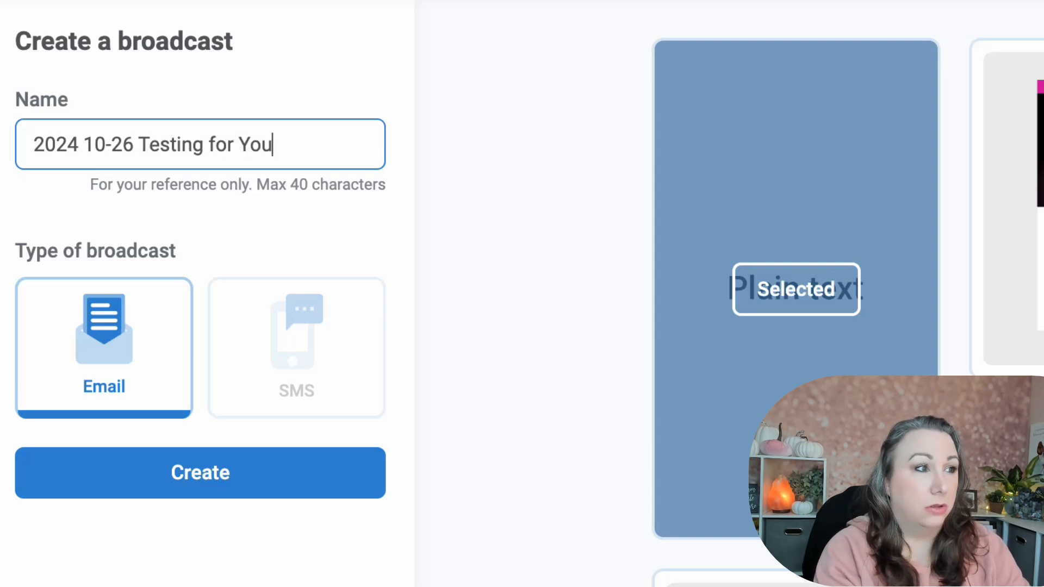
{"action": "key", "text": "BackSpace"}
{"action": "key", "text": "BackSpace"}
{"action": "type", "text": "utorial"}
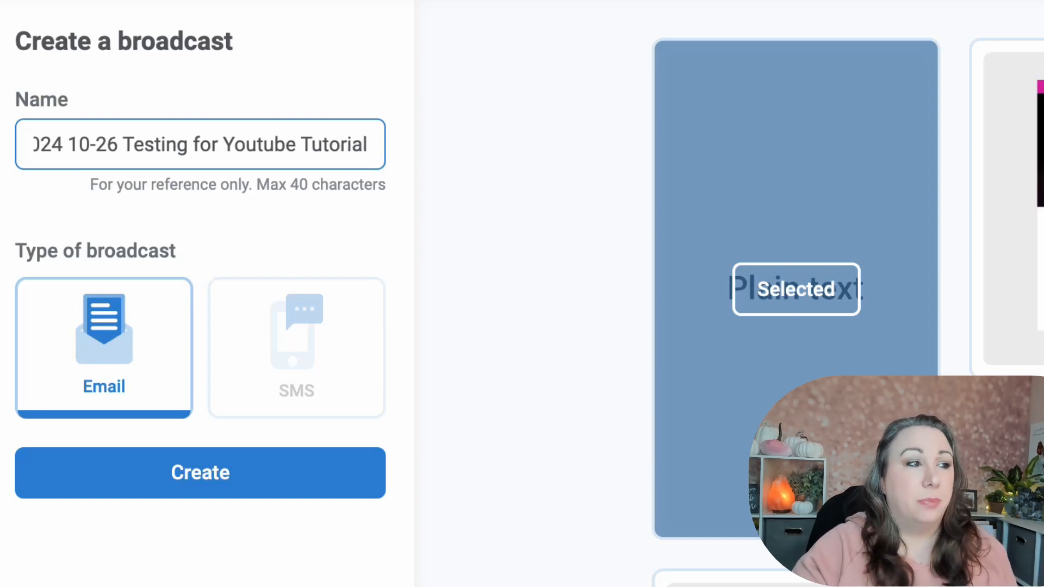
- Browse the available email templates and create the broadcast with the plain text template
{"action": "mouse_move", "coordinate": [301, 349]}
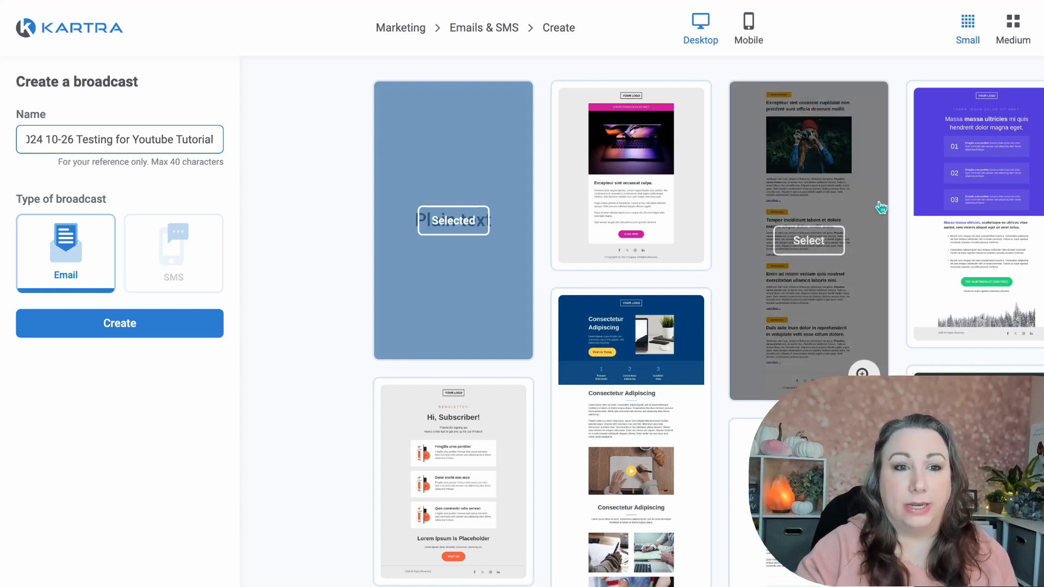
{"action": "scroll", "coordinate": [853, 217], "scroll_direction": "down", "scroll_amount": 10}
{"action": "scroll", "coordinate": [854, 232], "scroll_direction": "down", "scroll_amount": 15}
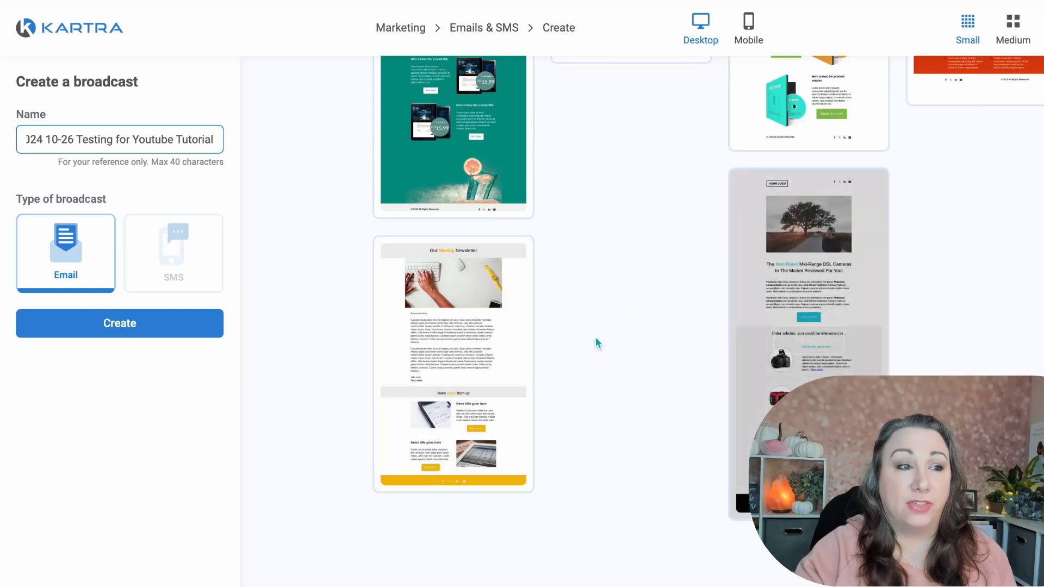
{"action": "scroll", "coordinate": [596, 338], "scroll_direction": "down", "scroll_amount": 10}
{"action": "scroll", "coordinate": [600, 341], "scroll_direction": "up", "scroll_amount": 20}
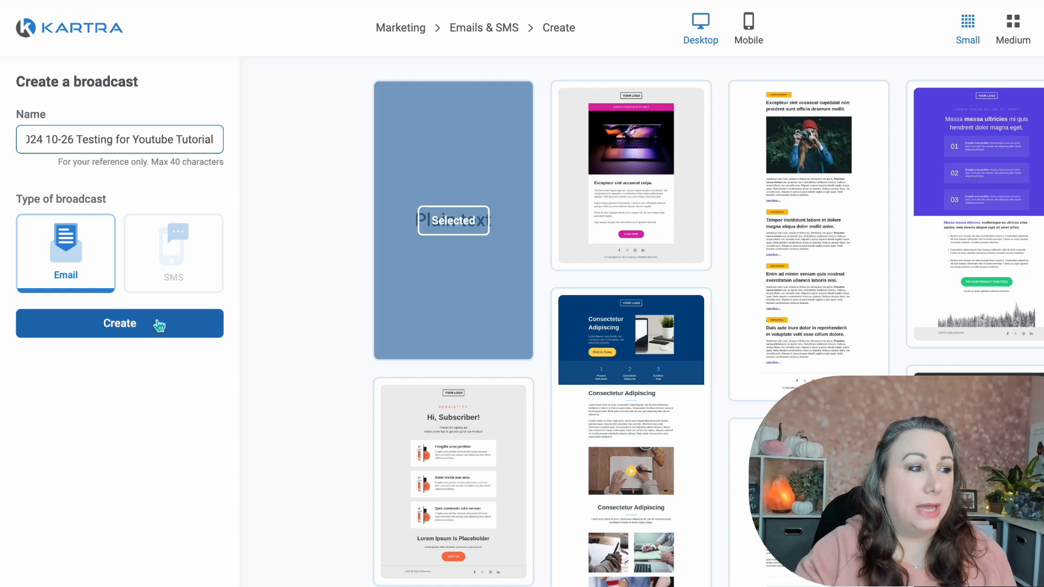
{"action": "left_click", "coordinate": [157, 322]}
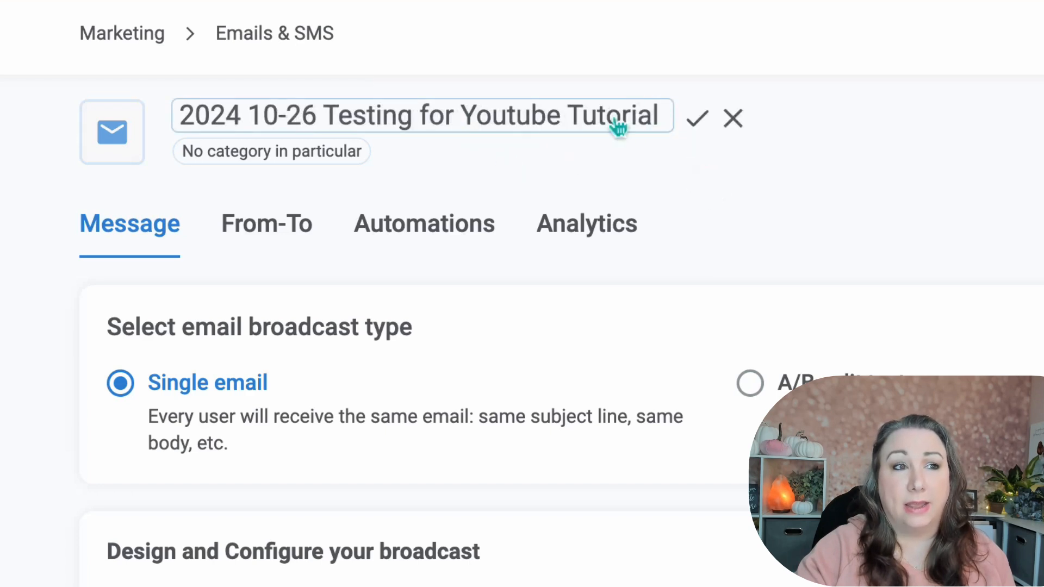
- Keep the broadcast's name and review the broadcast type options and the default subject and message
{"action": "left_click", "coordinate": [698, 121]}
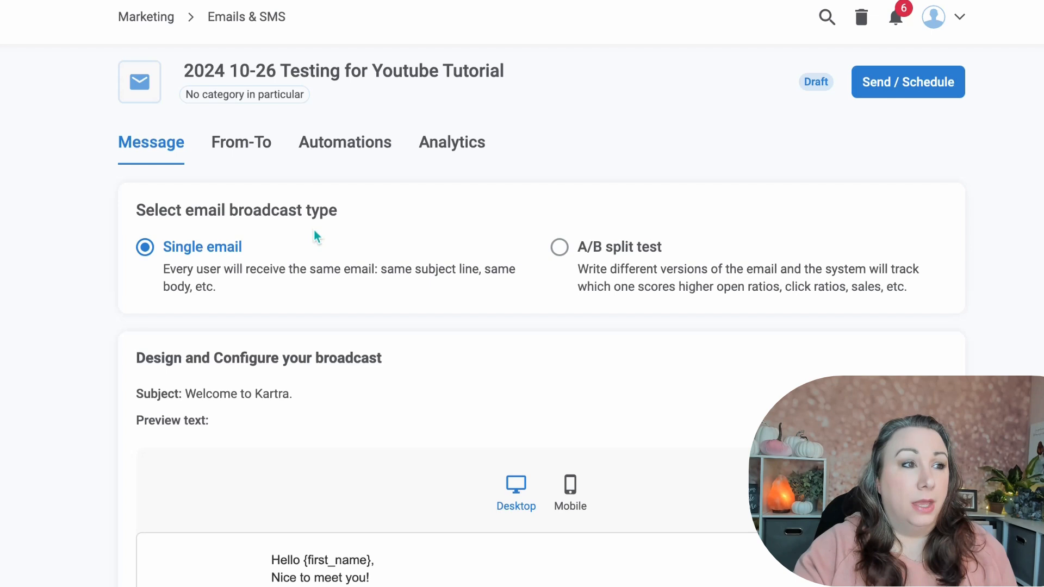
{"action": "scroll", "coordinate": [314, 231], "scroll_direction": "down", "scroll_amount": 1}
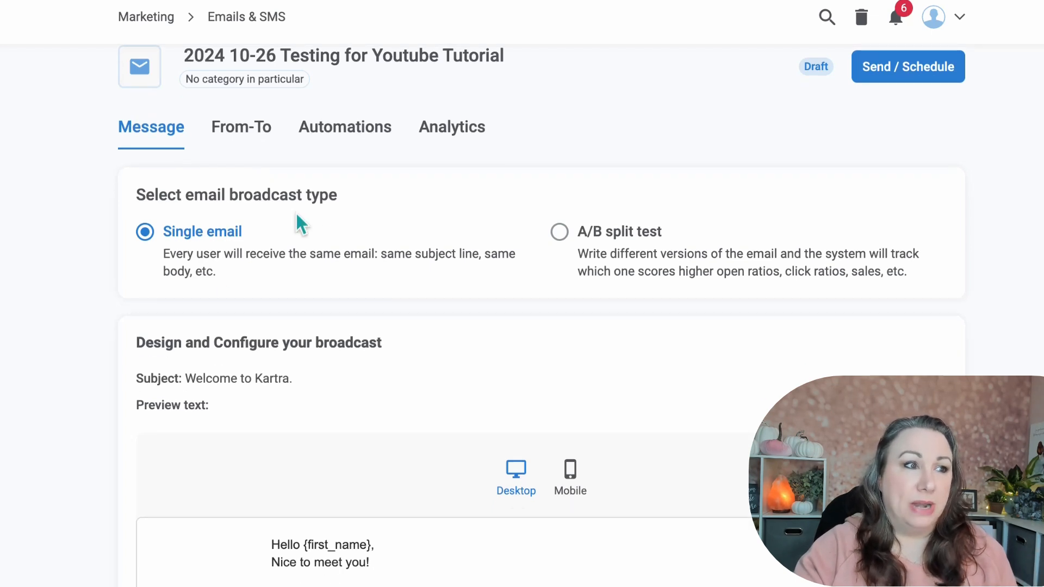
{"action": "scroll", "coordinate": [300, 215], "scroll_direction": "down", "scroll_amount": 1}
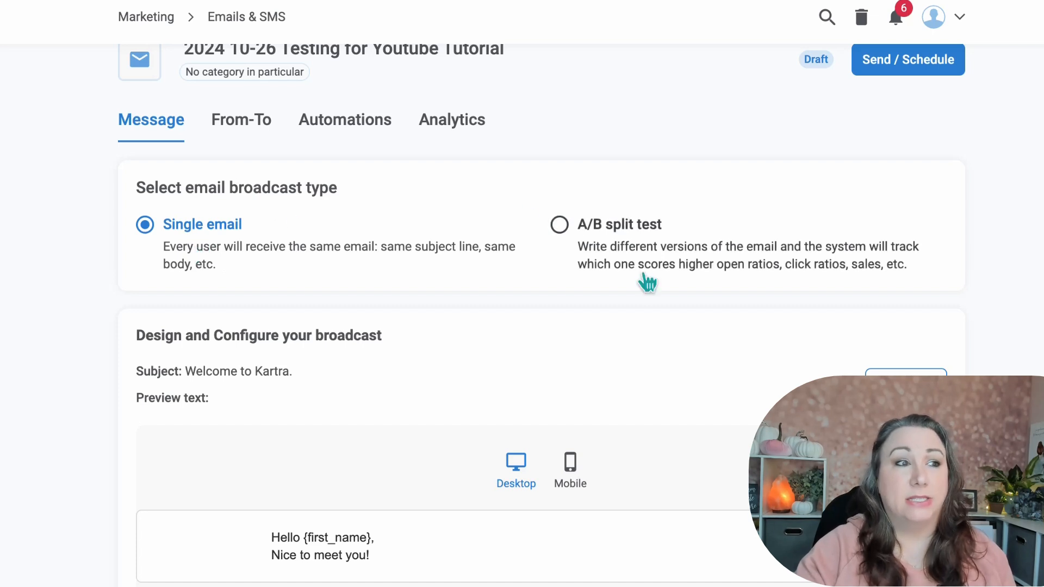
{"action": "scroll", "coordinate": [391, 280], "scroll_direction": "down", "scroll_amount": 1}
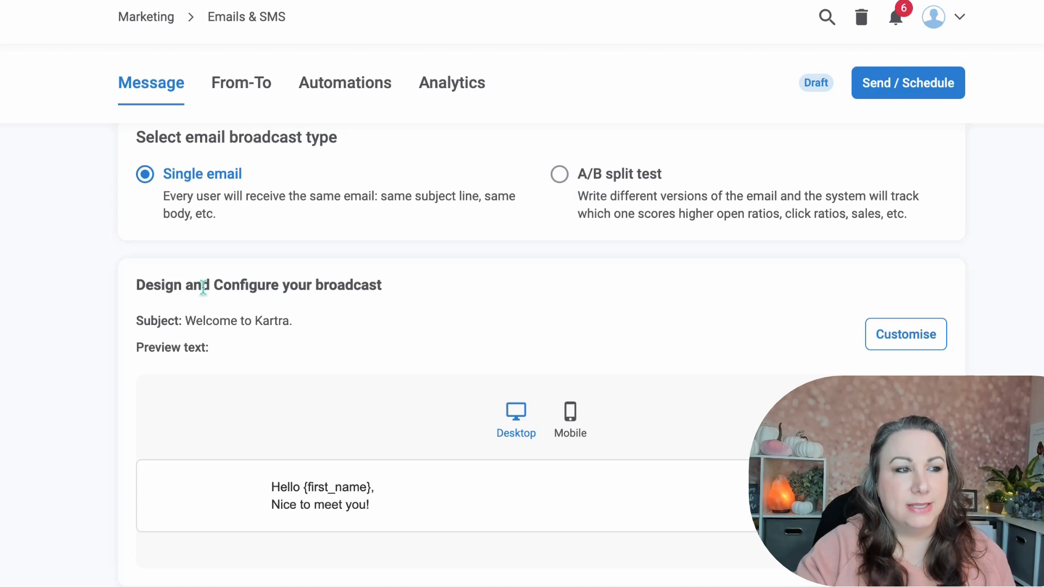
{"action": "left_click_drag", "start_coordinate": [137, 285], "coordinate": [477, 292]}
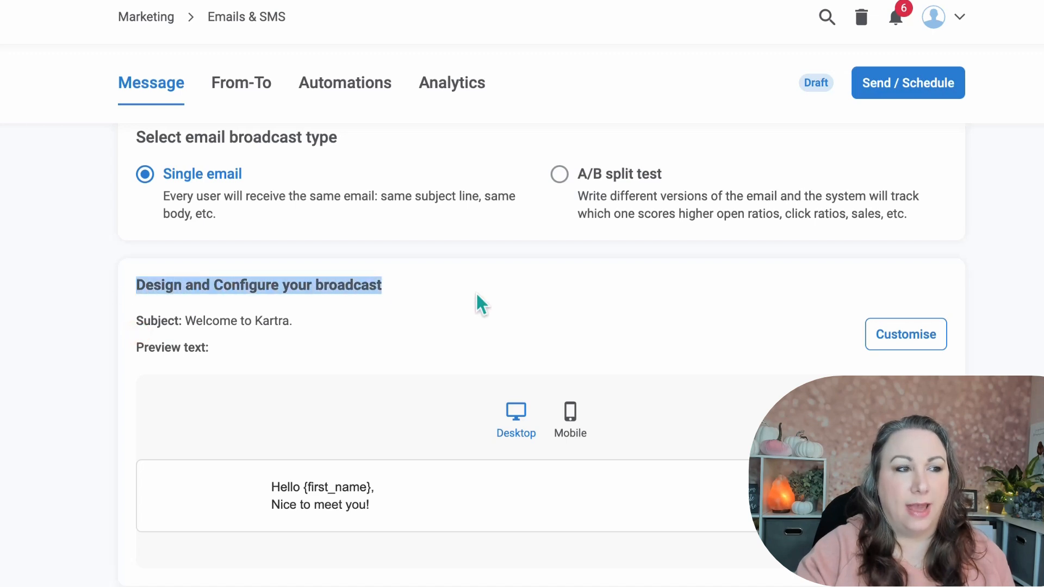
{"action": "left_click_drag", "start_coordinate": [185, 321], "coordinate": [314, 329]}
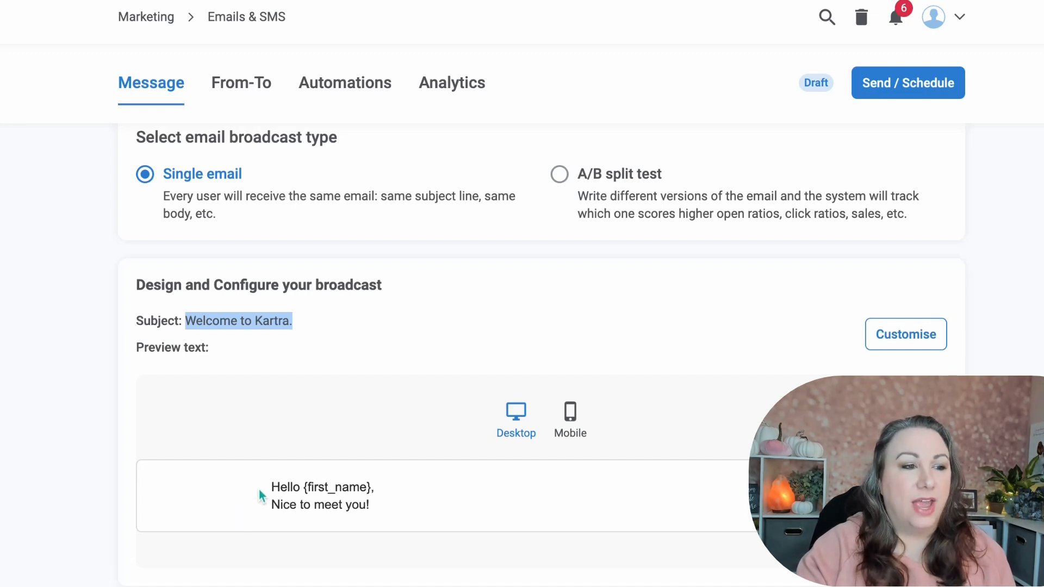
{"action": "left_click_drag", "start_coordinate": [266, 490], "coordinate": [412, 513]}
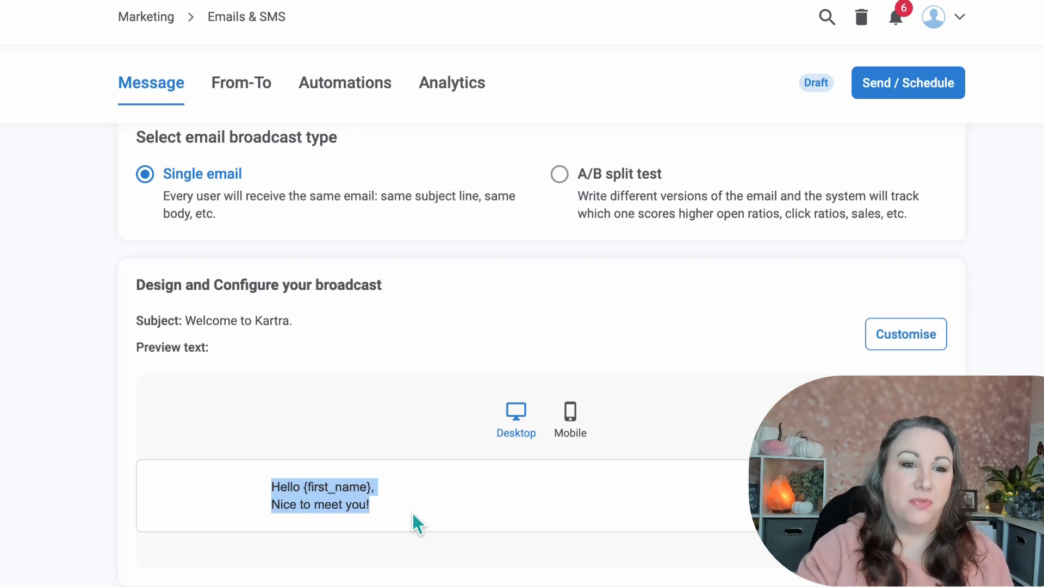
- Customise the broadcast email and set its subject text to "Email Broadcasts in Kartra 7.0"
{"action": "left_click", "coordinate": [881, 348]}
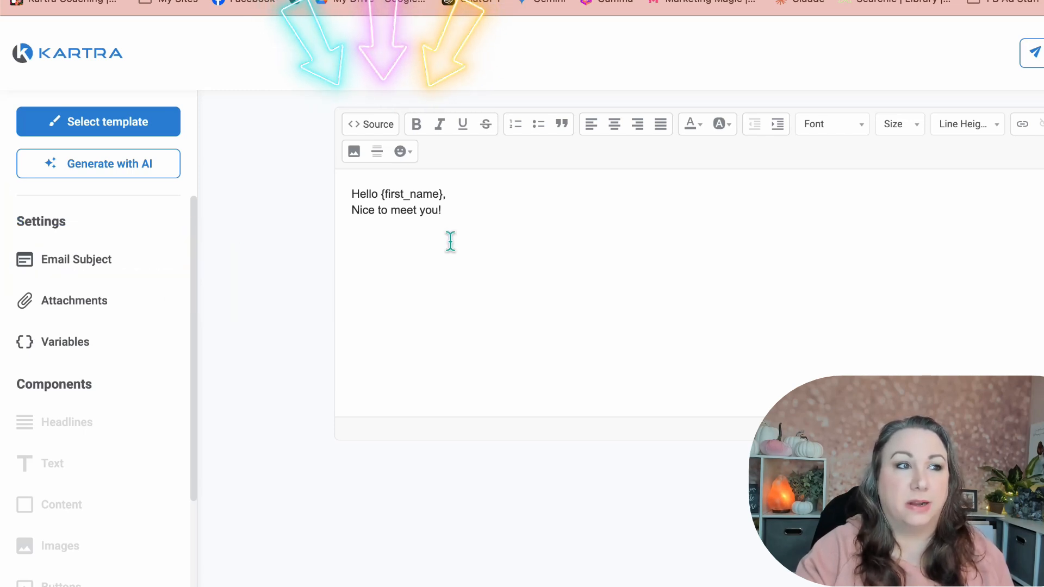
{"action": "left_click", "coordinate": [93, 261]}
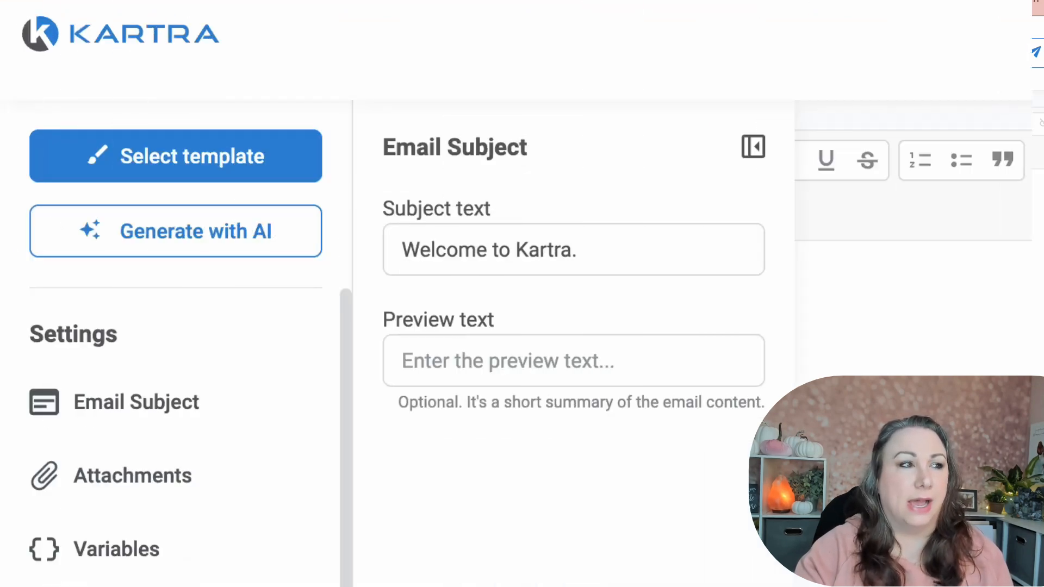
{"action": "left_click", "coordinate": [387, 250]}
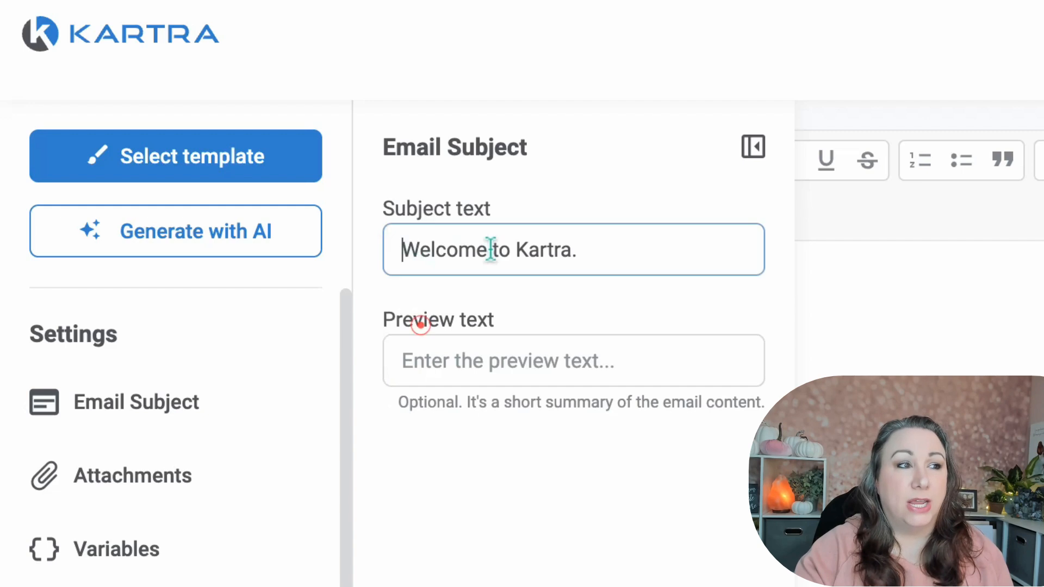
{"action": "left_click_drag", "start_coordinate": [490, 249], "coordinate": [708, 253]}
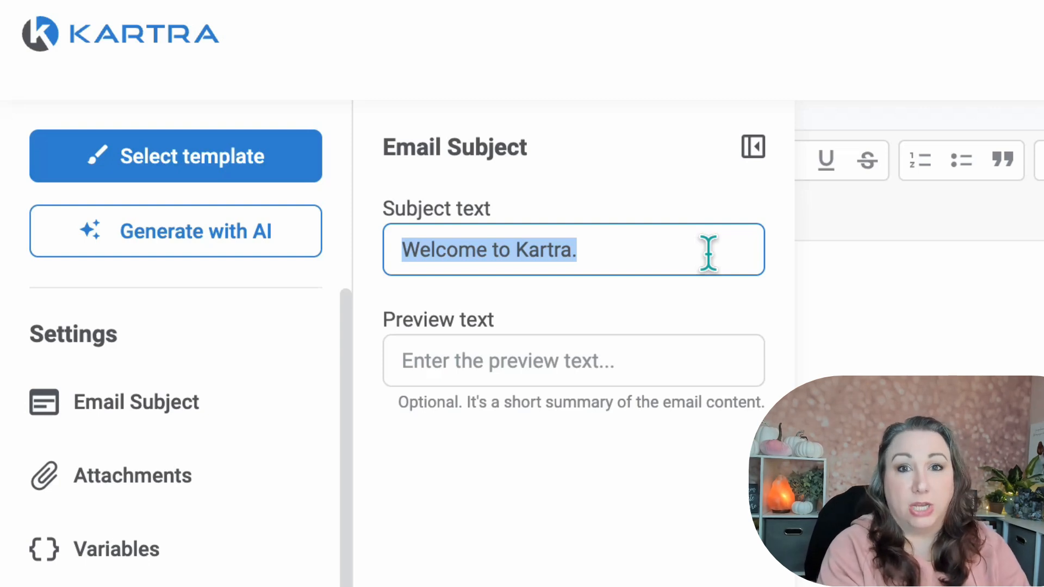
{"action": "type", "text": "E"}
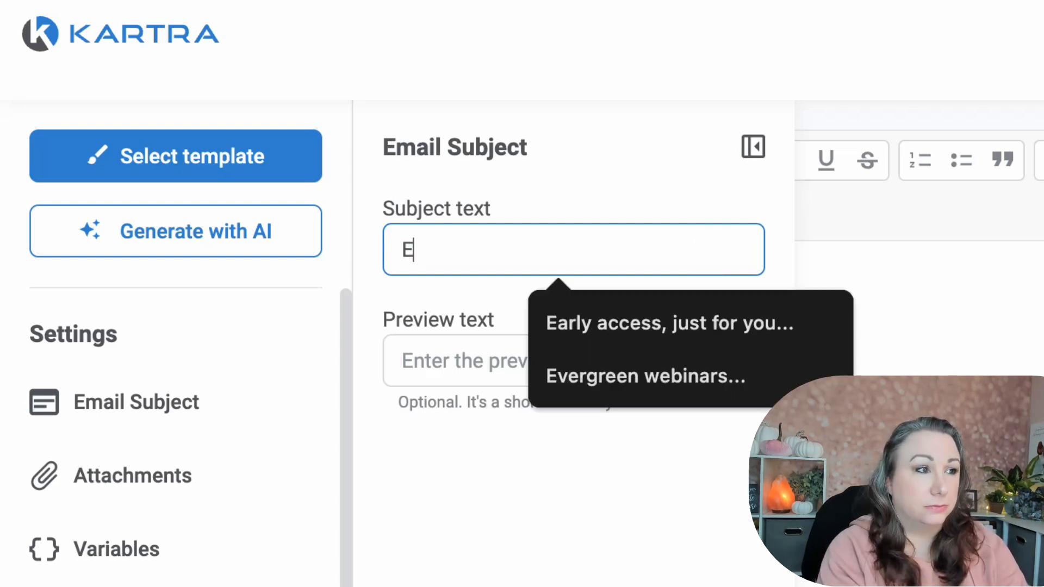
{"action": "type", "text": "mail Broadcas"}
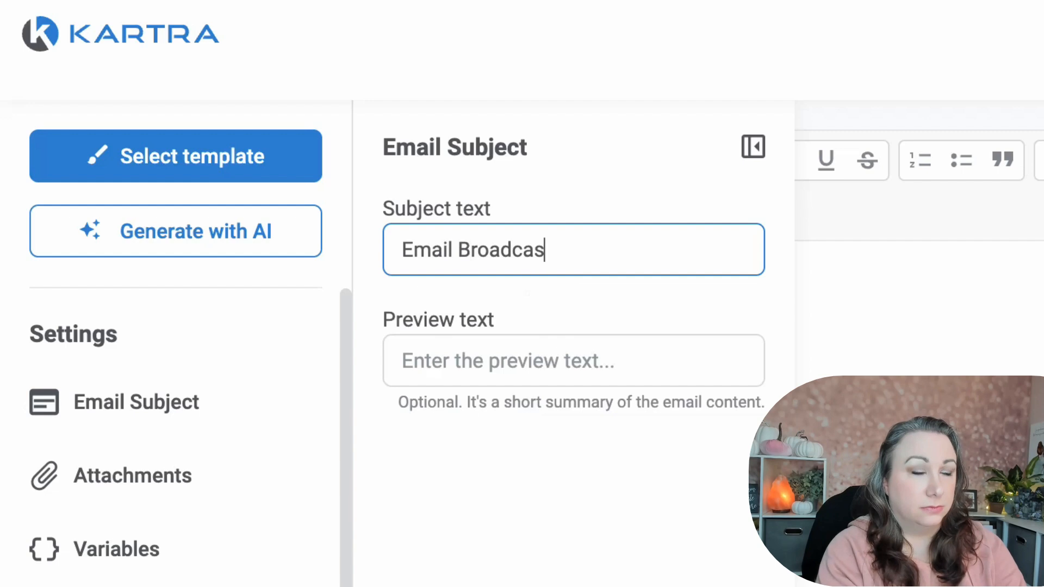
{"action": "type", "text": "ts in Kartra 7.0"}
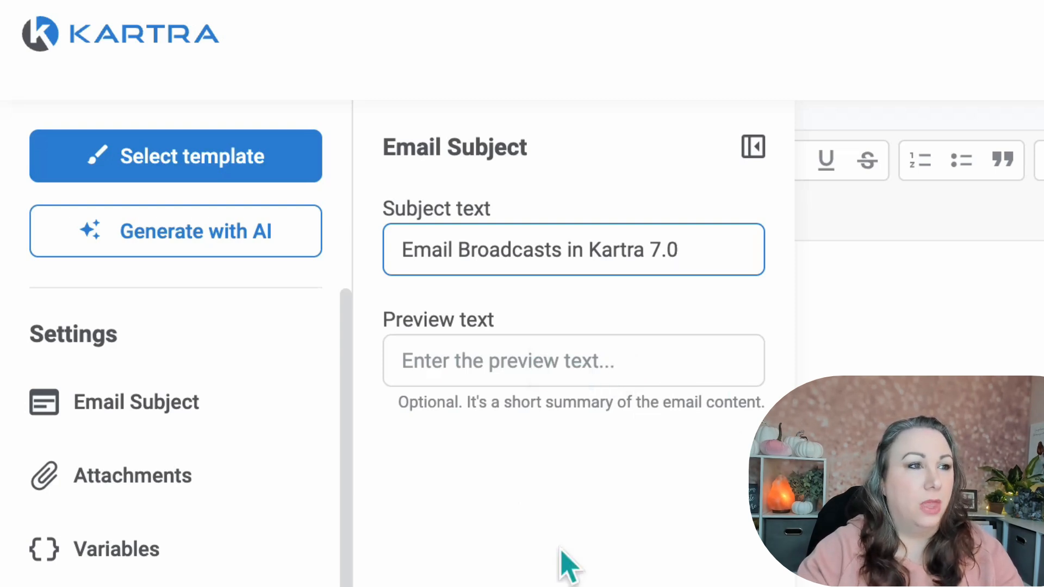
{"action": "left_click", "coordinate": [753, 147]}
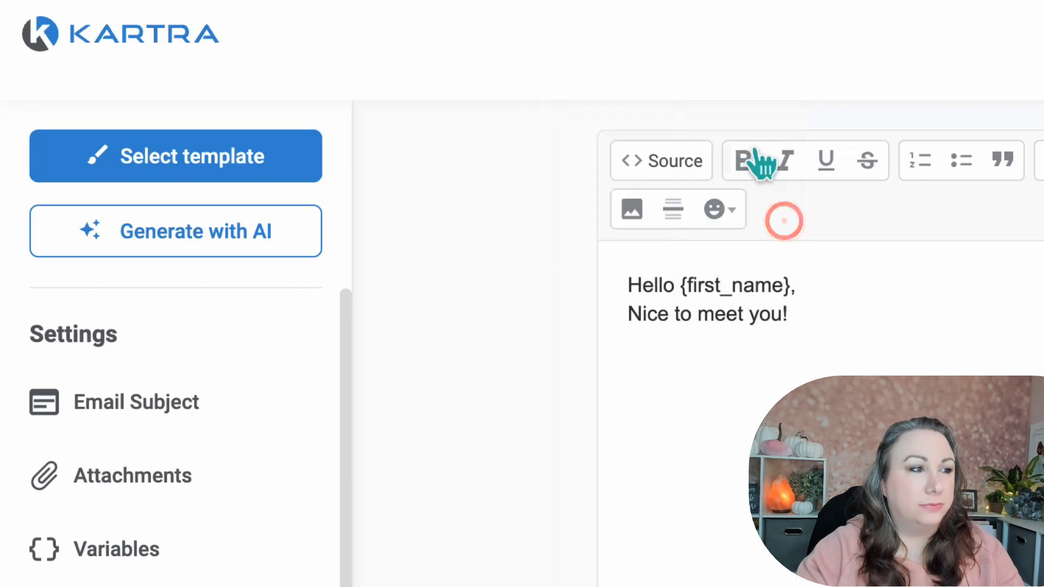
- Examine the file attachment options and the list of variables that can be added to the email
{"action": "left_click", "coordinate": [159, 489]}
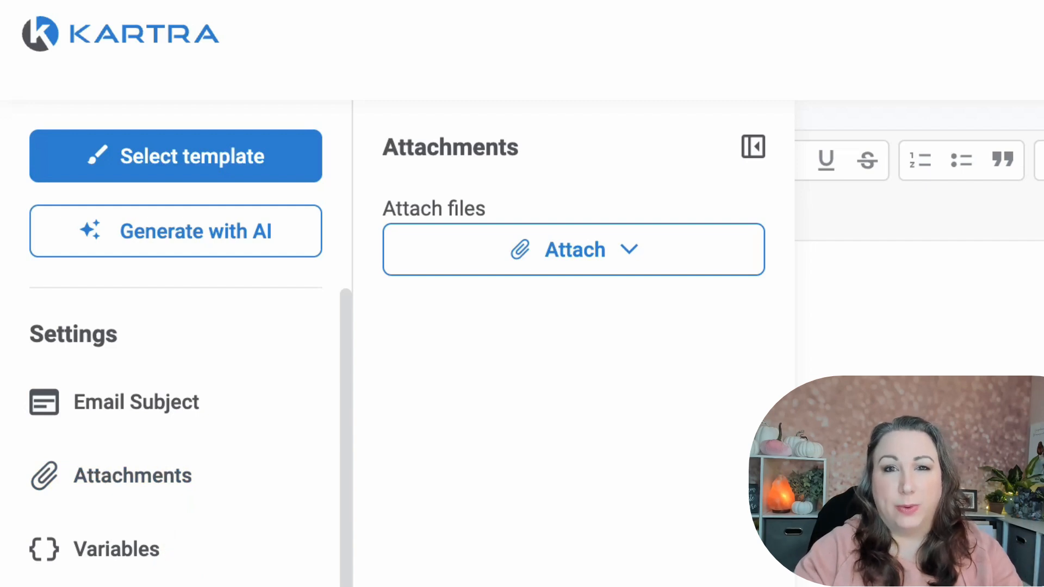
{"action": "left_click", "coordinate": [751, 153]}
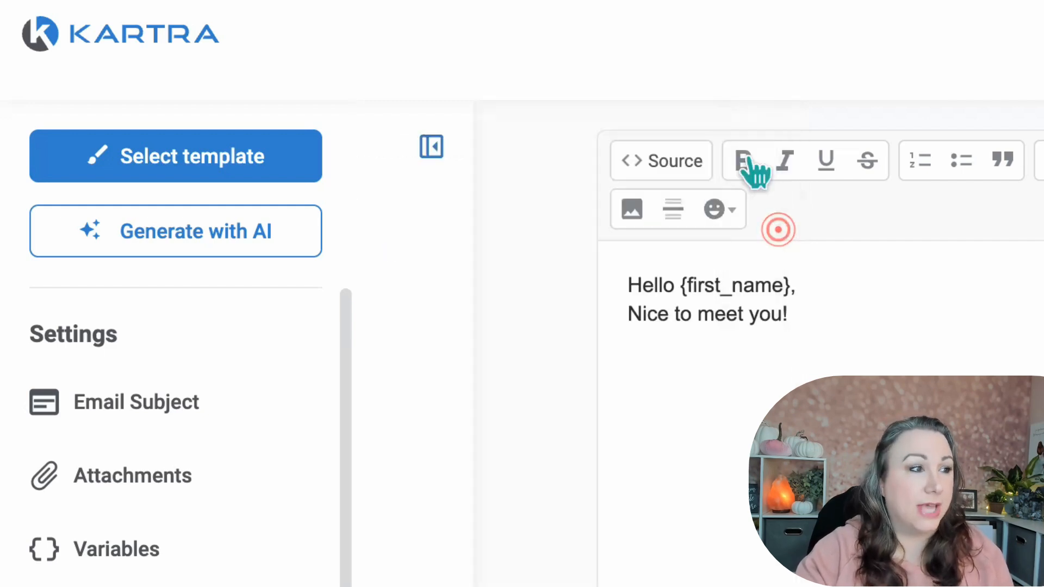
{"action": "left_click", "coordinate": [156, 551]}
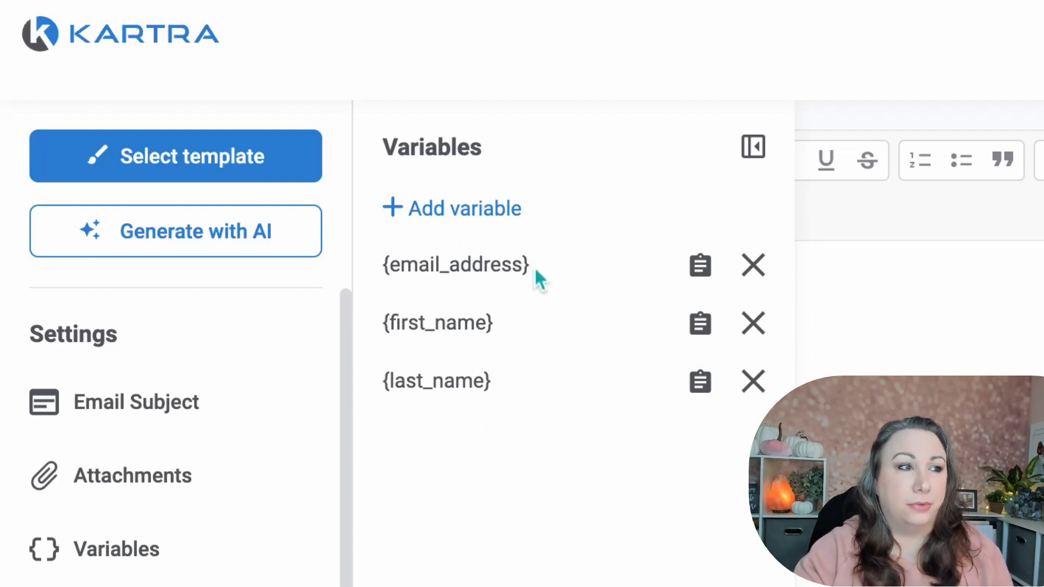
{"action": "left_click", "coordinate": [492, 217]}
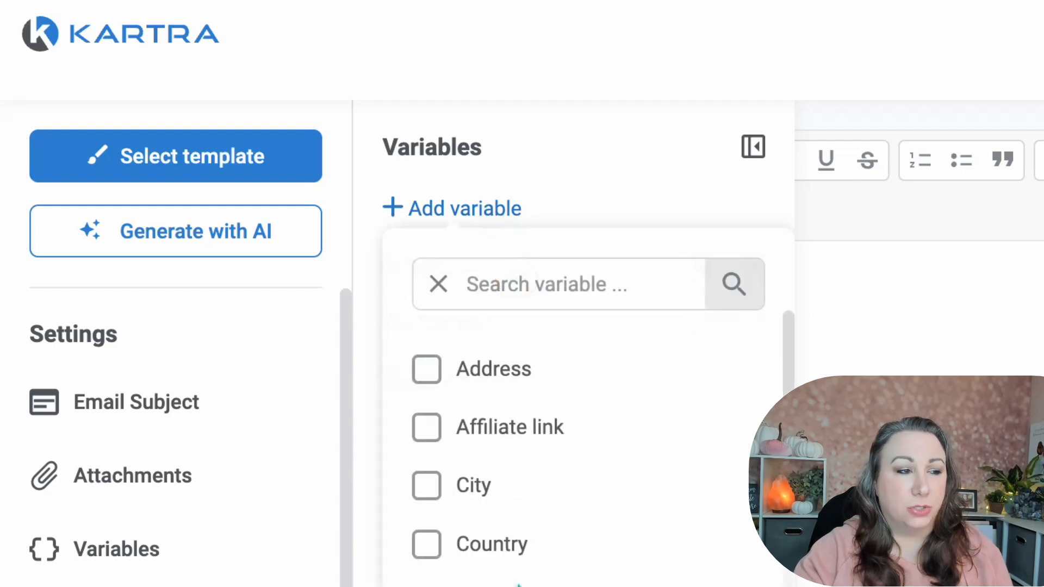
{"action": "scroll", "coordinate": [543, 550], "scroll_direction": "down", "scroll_amount": 5}
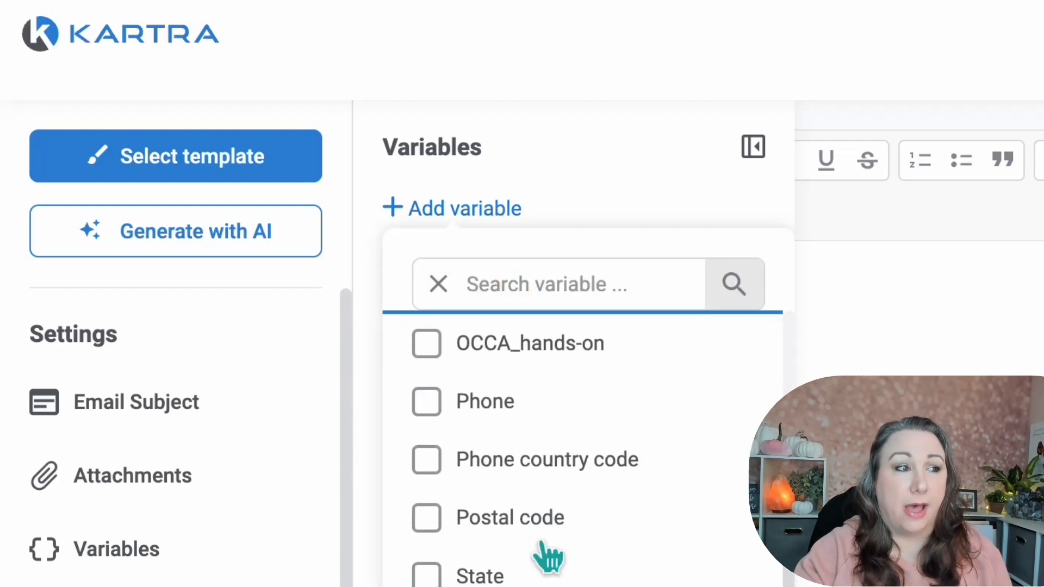
{"action": "scroll", "coordinate": [544, 551], "scroll_direction": "up", "scroll_amount": 5}
{"action": "left_click", "coordinate": [648, 185]}
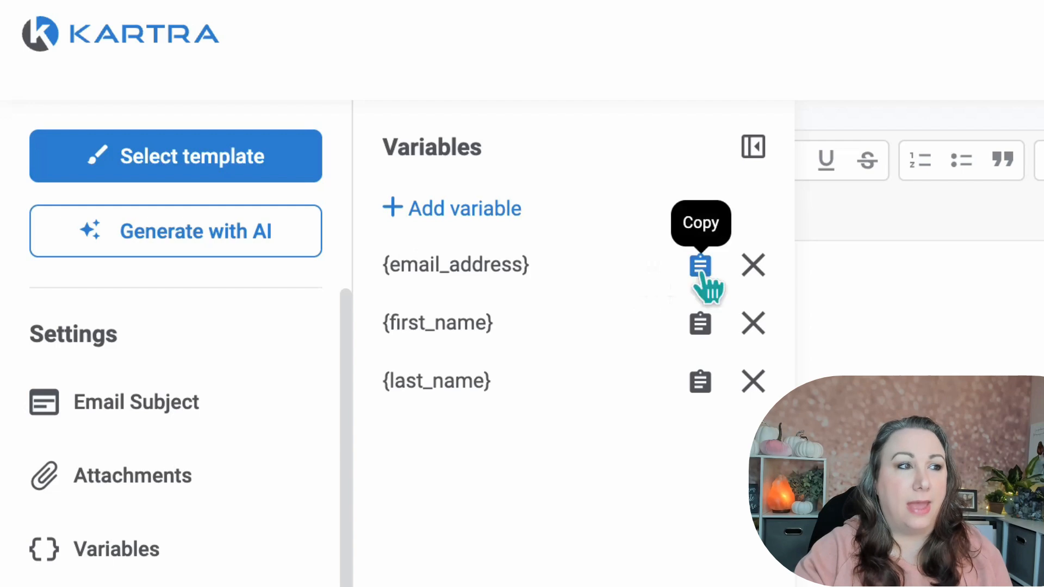
- Copy the {first_name} variable and look through the email components
{"action": "left_click", "coordinate": [699, 324]}
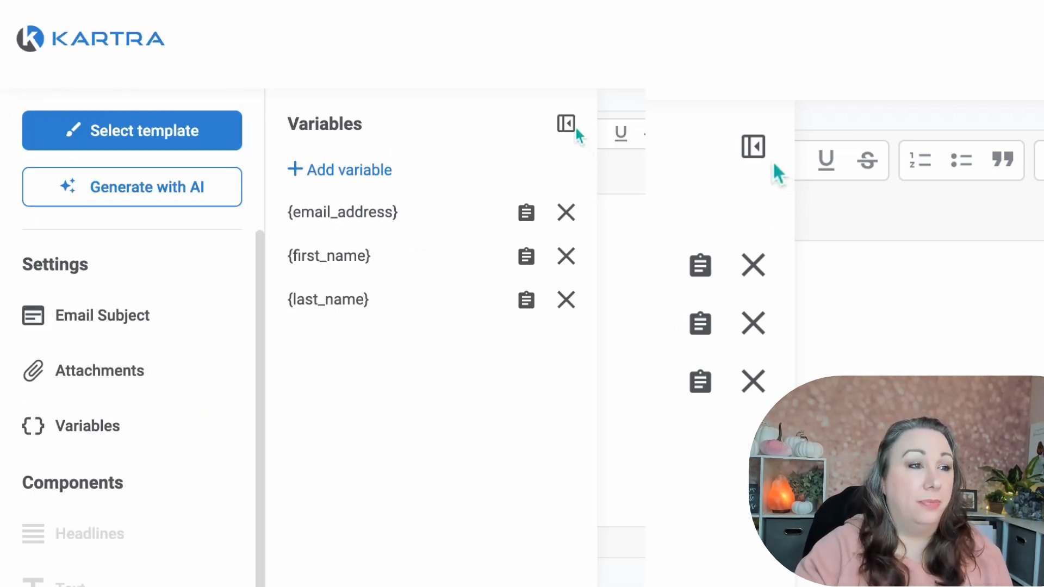
{"action": "left_click", "coordinate": [568, 126]}
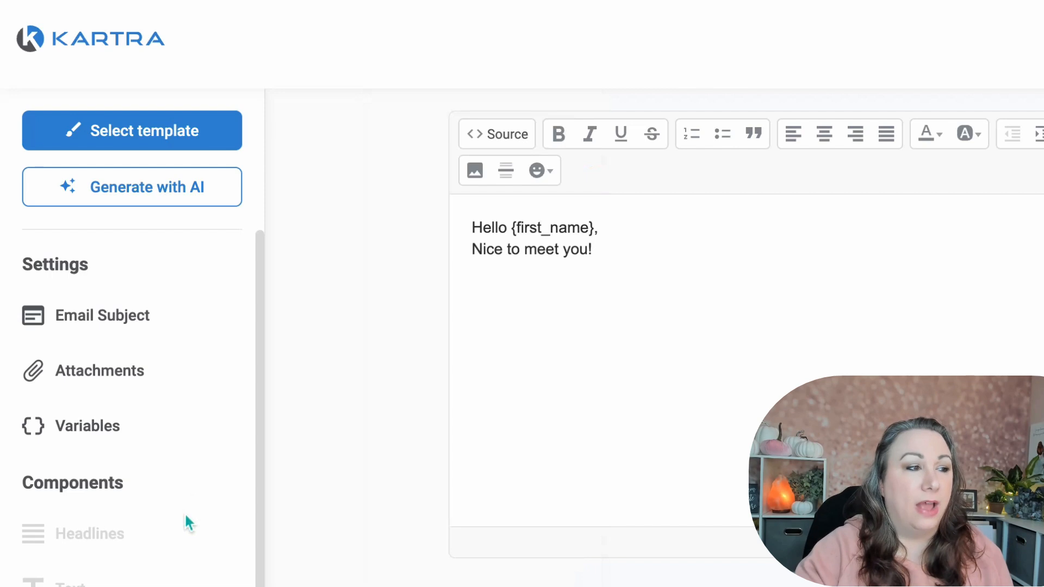
{"action": "scroll", "coordinate": [185, 511], "scroll_direction": "down", "scroll_amount": 5}
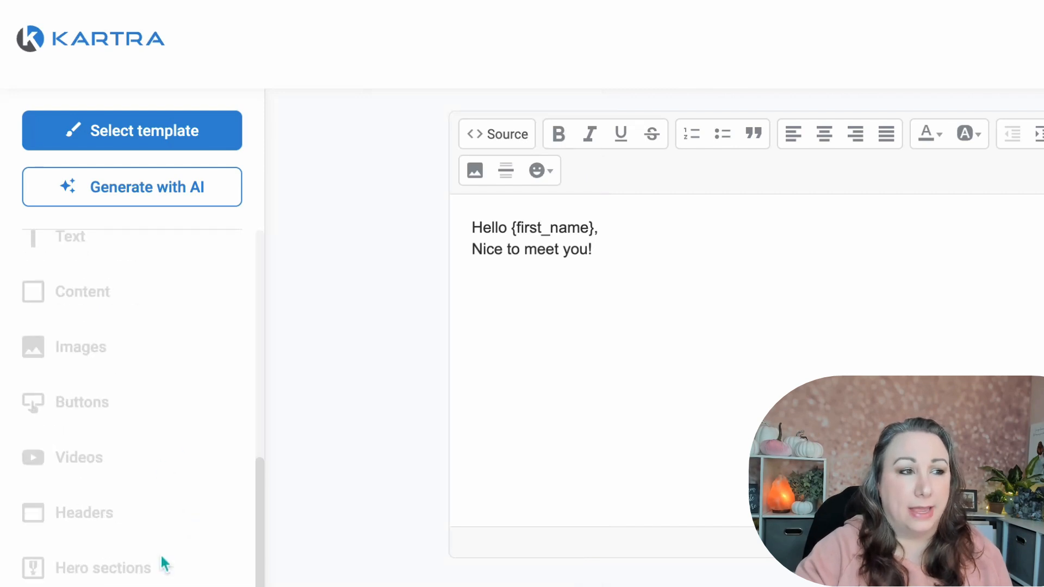
- Replace the email's template with the blank drag-and-drop layout that has an image placeholder thumbnail
{"action": "scroll", "coordinate": [163, 568], "scroll_direction": "up", "scroll_amount": 5}
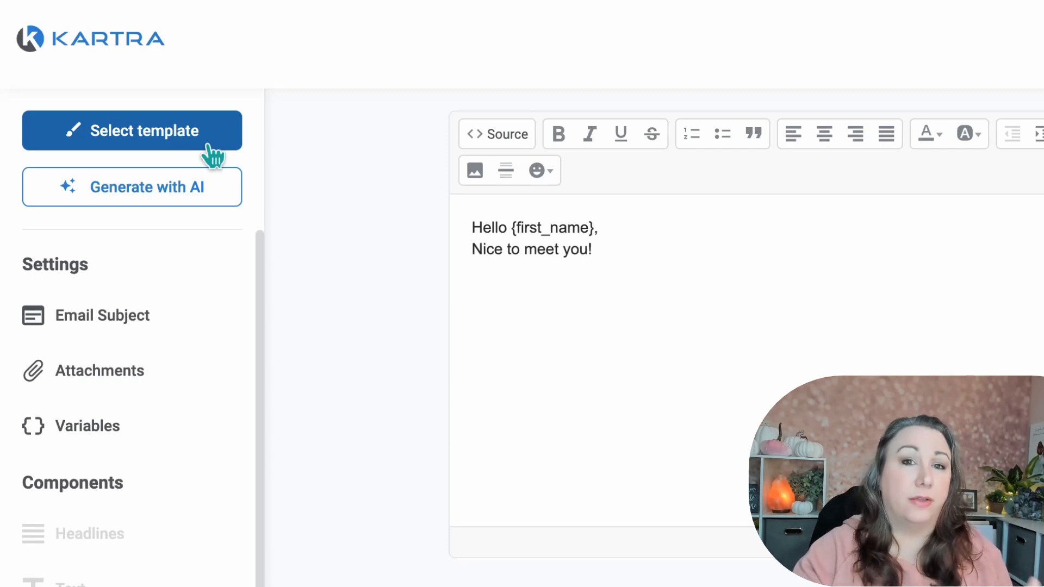
{"action": "left_click", "coordinate": [147, 135]}
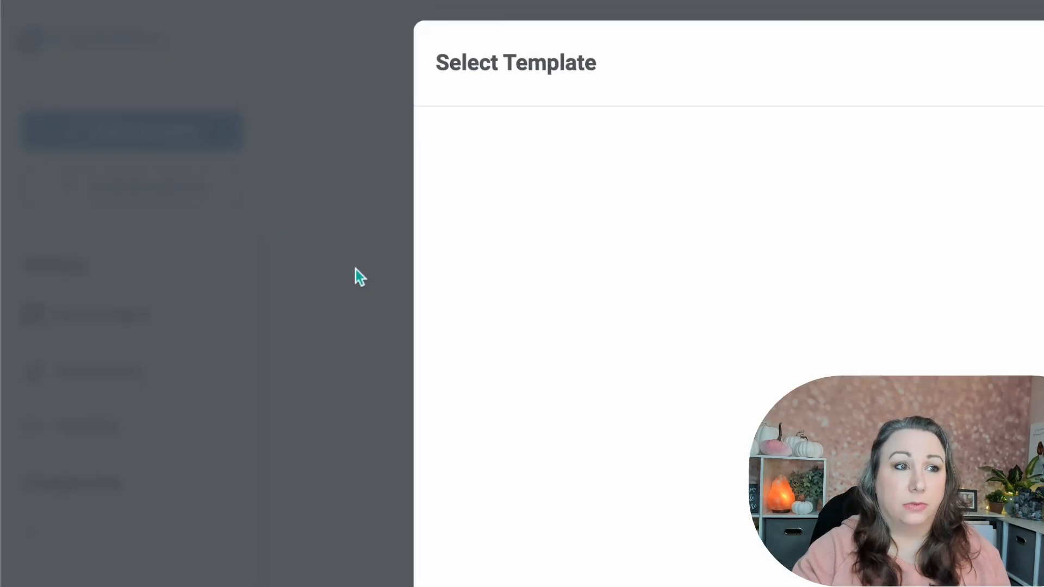
{"action": "mouse_move", "coordinate": [582, 444]}
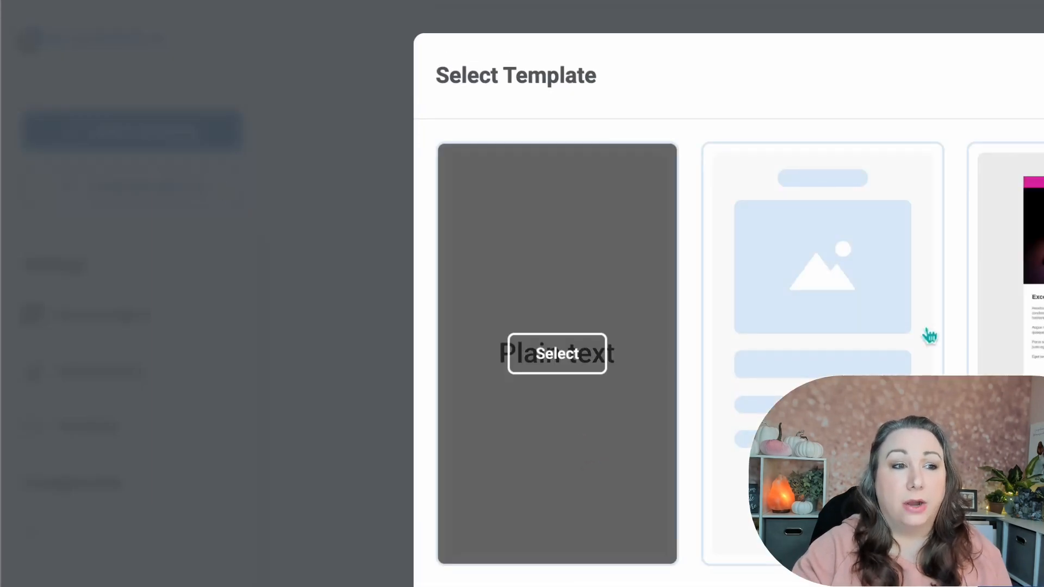
{"action": "mouse_move", "coordinate": [924, 336]}
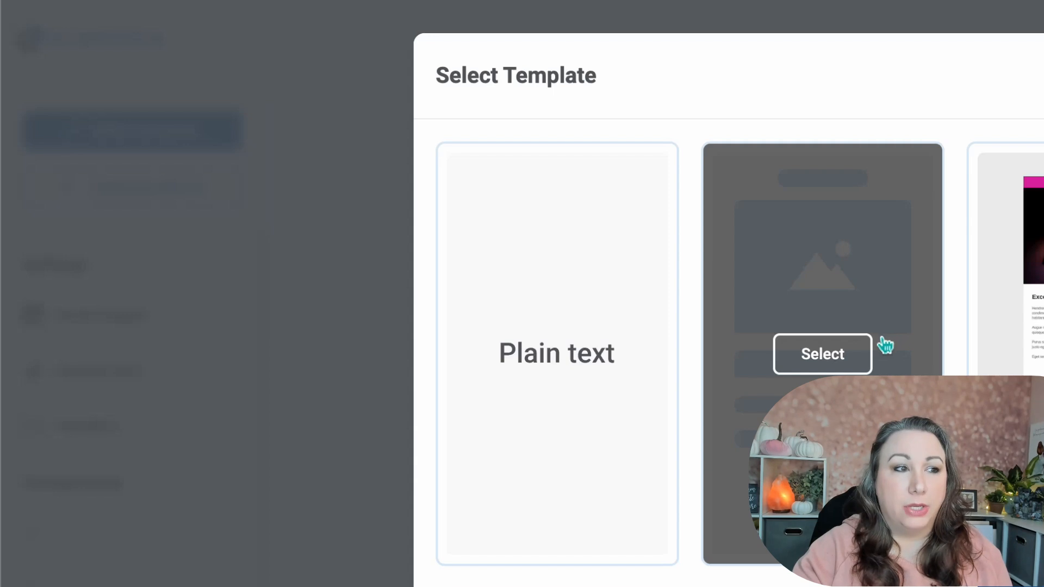
{"action": "scroll", "coordinate": [886, 348], "scroll_direction": "down", "scroll_amount": 2}
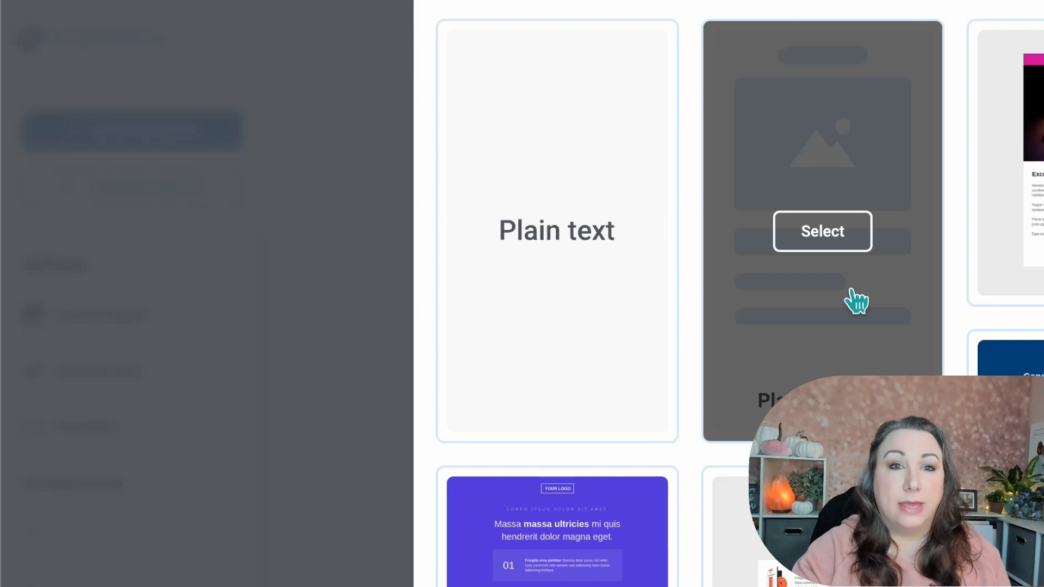
{"action": "left_click", "coordinate": [818, 262]}
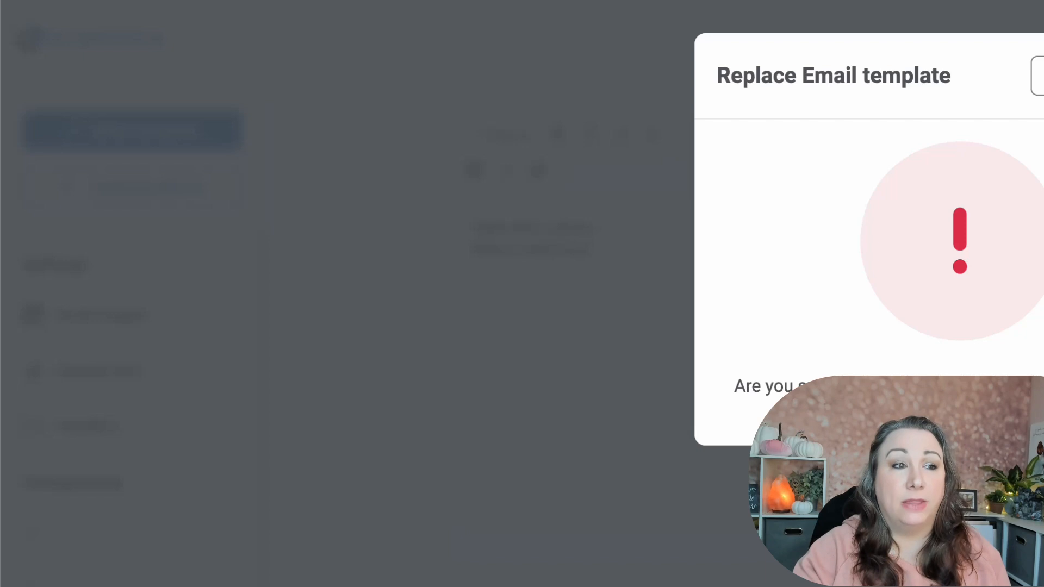
{"action": "left_click_drag", "start_coordinate": [728, 387], "coordinate": [747, 438]}
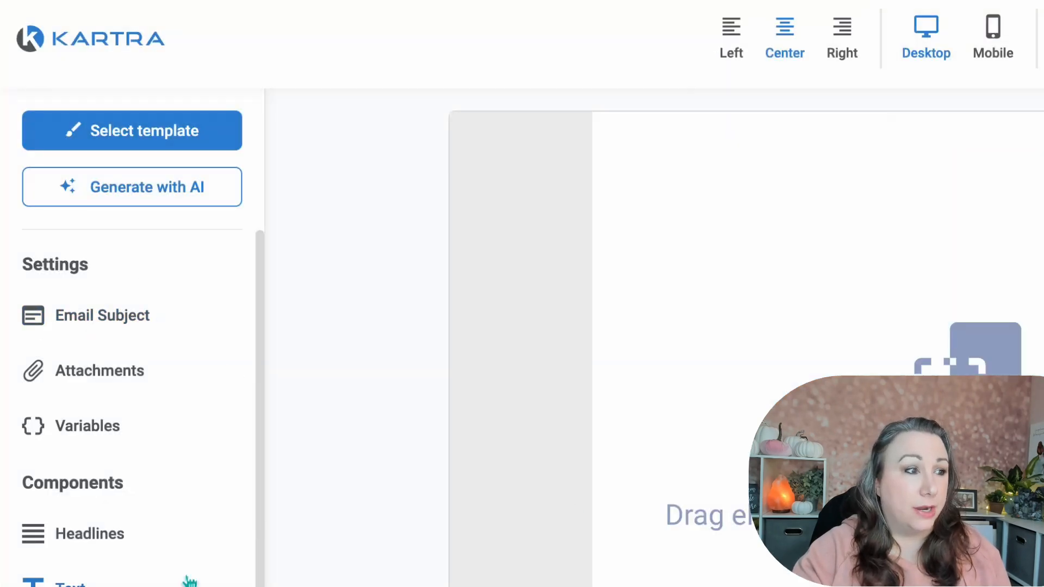
- Look through the available email components, reopen the template choices and examine the layout with logo, text, images and footer
{"action": "scroll", "coordinate": [187, 577], "scroll_direction": "down", "scroll_amount": 5}
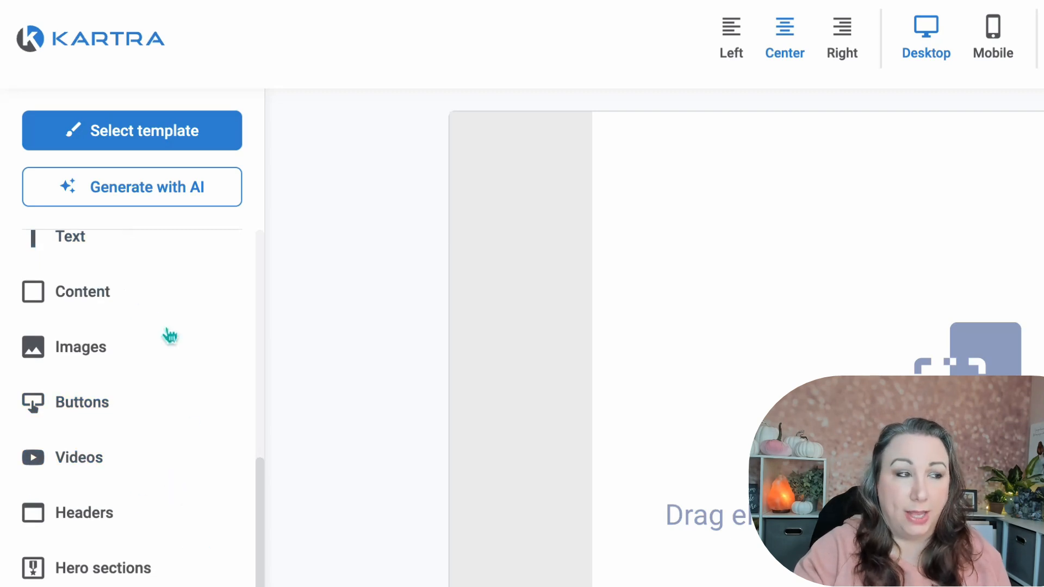
{"action": "scroll", "coordinate": [174, 294], "scroll_direction": "up", "scroll_amount": 5}
{"action": "left_click", "coordinate": [159, 134]}
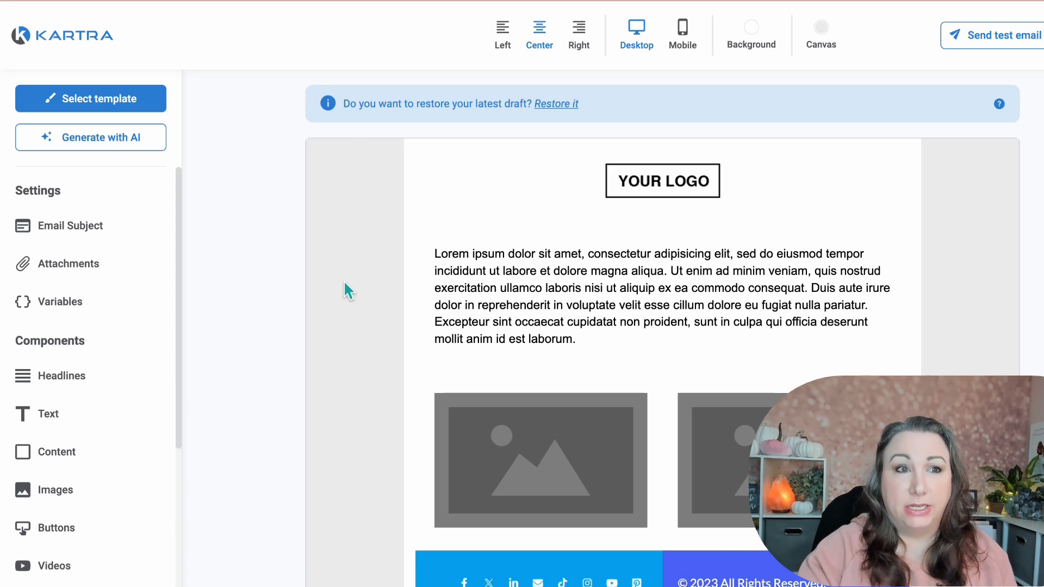
{"action": "scroll", "coordinate": [343, 282], "scroll_direction": "down", "scroll_amount": 1}
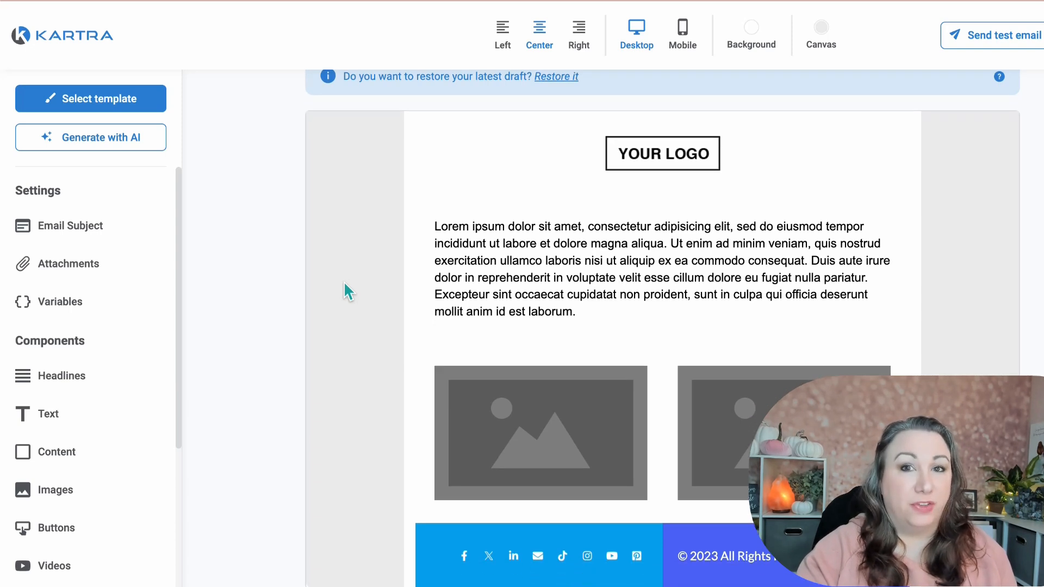
{"action": "mouse_move", "coordinate": [461, 258]}
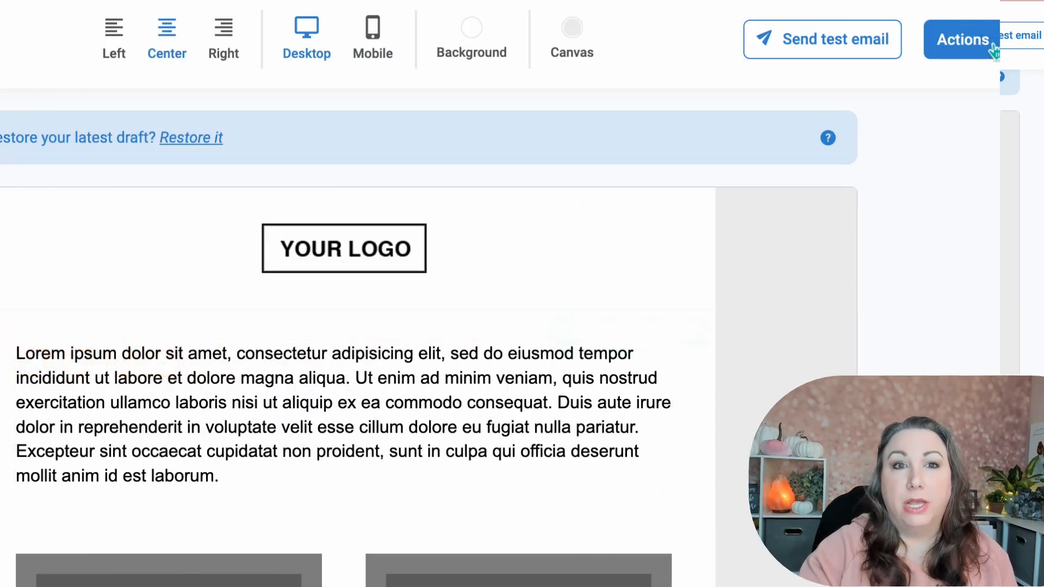
- Save the current email design as a reusable template named "Newsletter"
{"action": "left_click", "coordinate": [957, 42]}
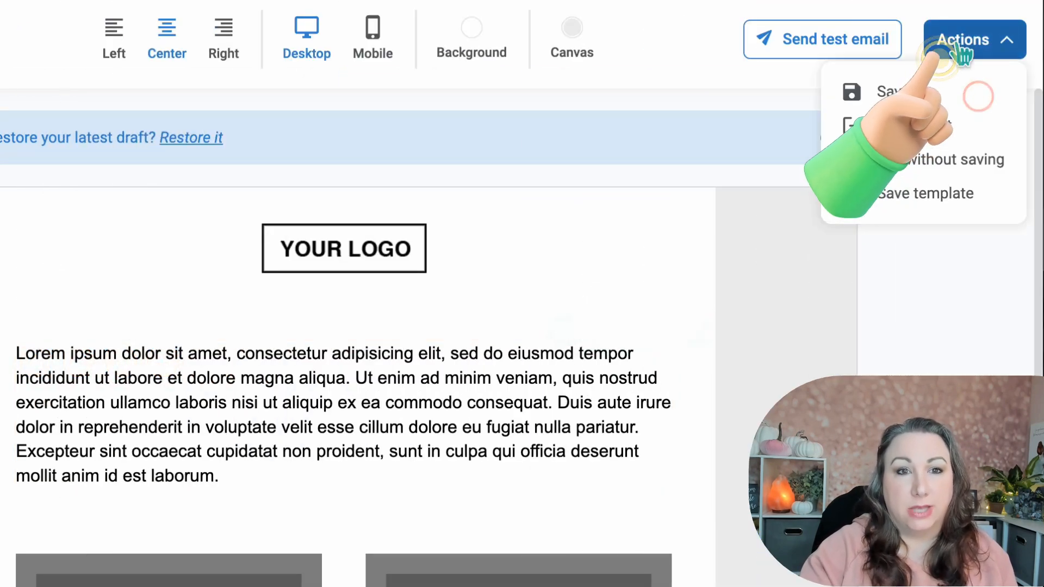
{"action": "left_click", "coordinate": [937, 193]}
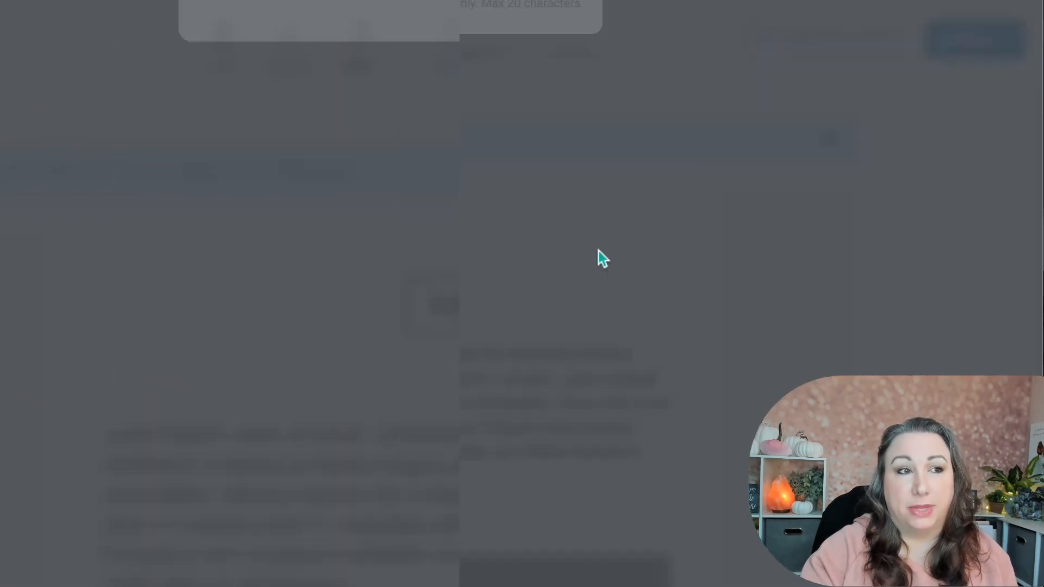
{"action": "left_click", "coordinate": [390, 224]}
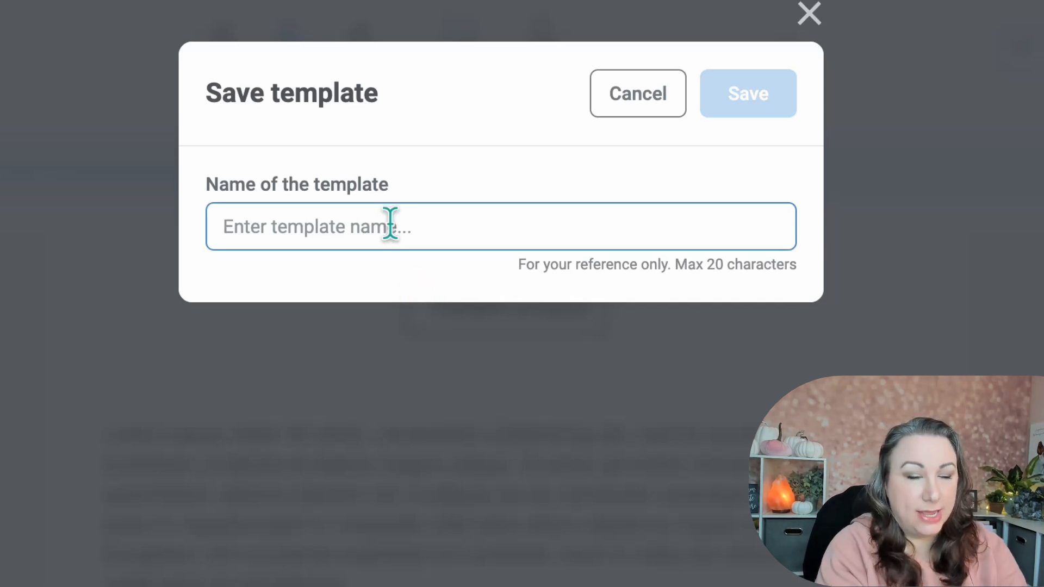
{"action": "type", "text": "Newsletter"}
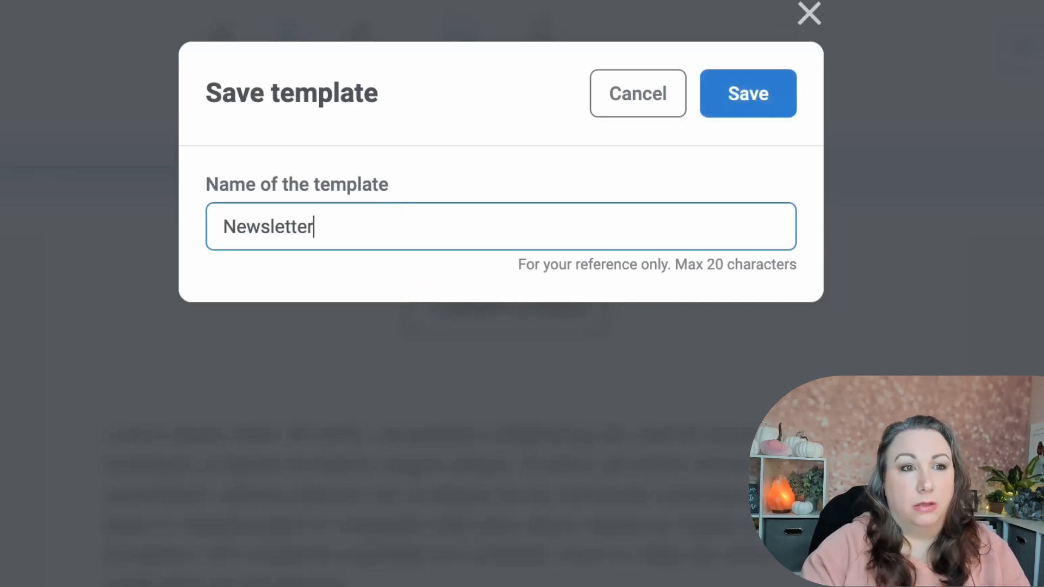
{"action": "left_click", "coordinate": [753, 88]}
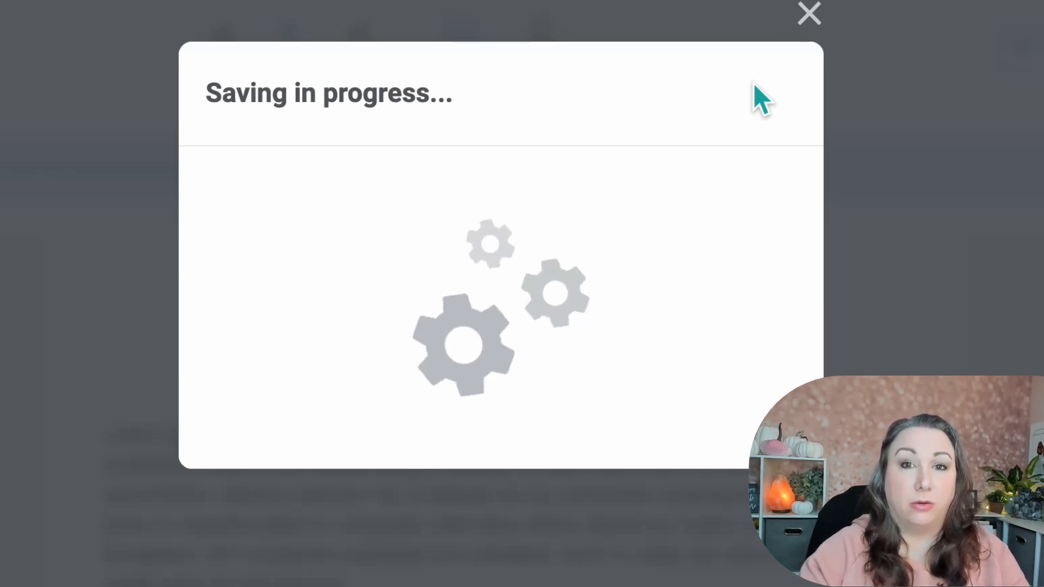
{"action": "left_click", "coordinate": [808, 13]}
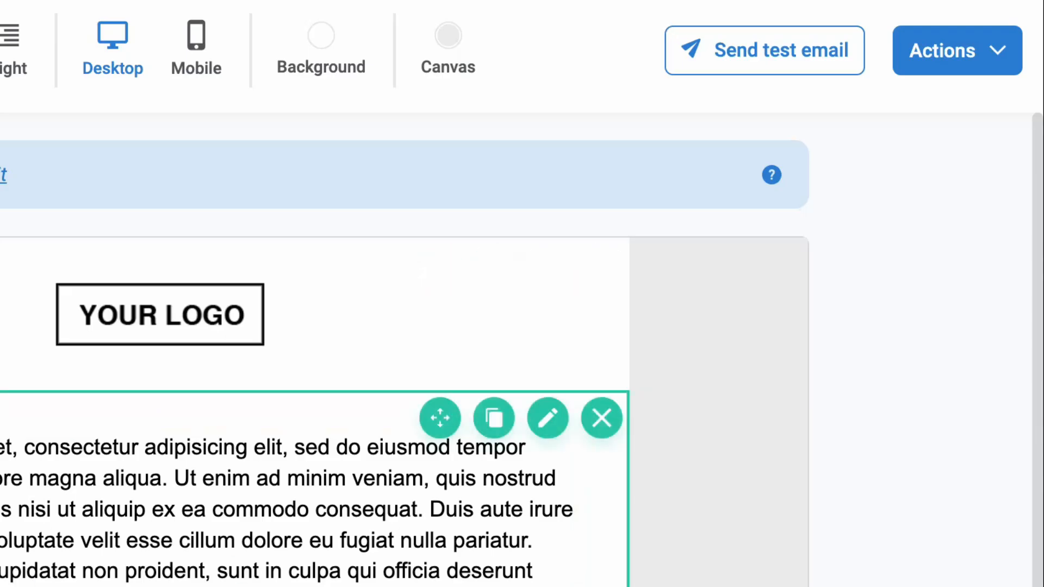
- Save the broadcast email and exit the email editor
{"action": "left_click", "coordinate": [938, 51]}
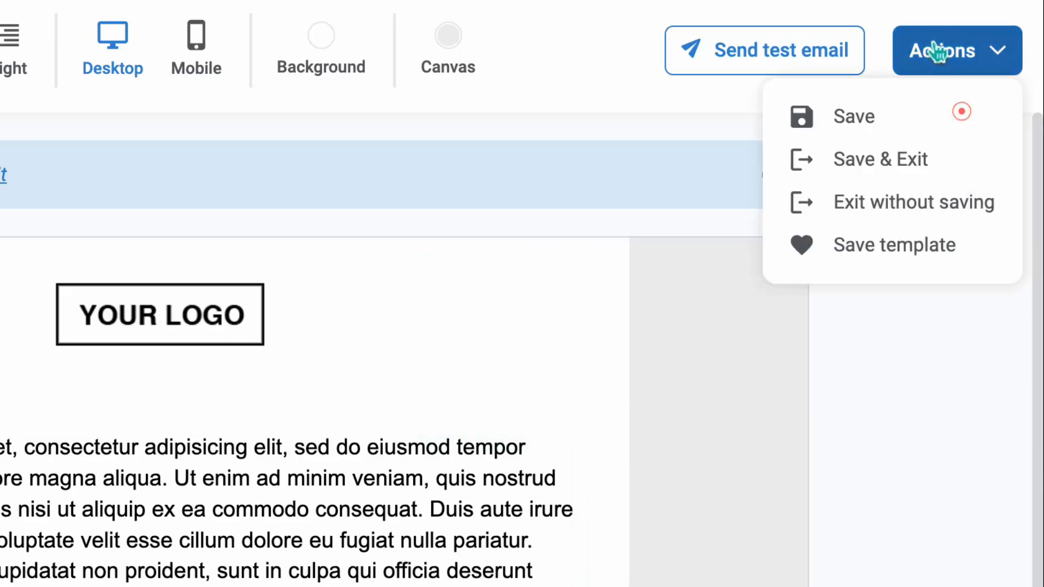
{"action": "left_click", "coordinate": [943, 51]}
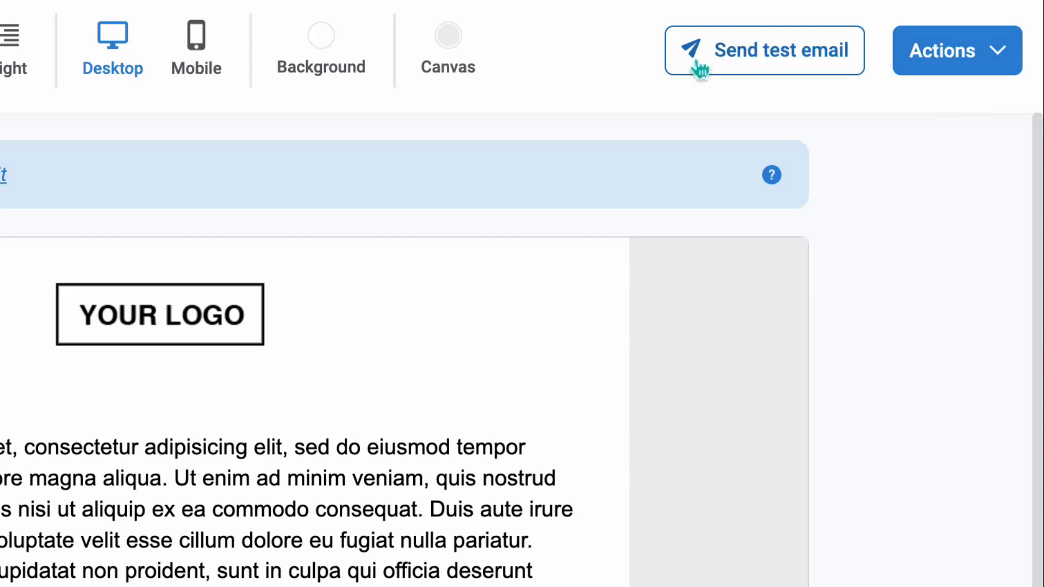
{"action": "left_click", "coordinate": [943, 54]}
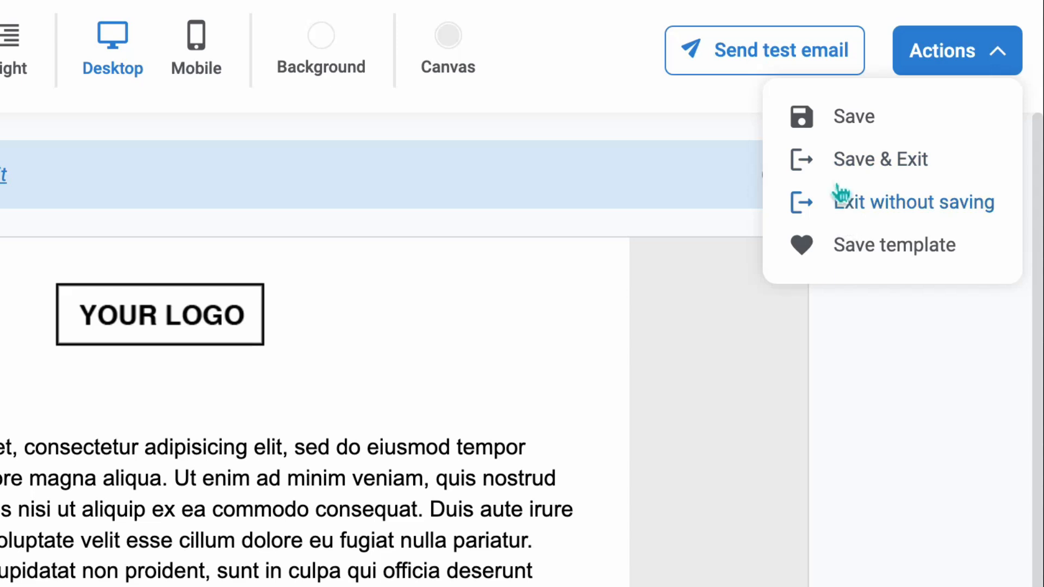
{"action": "left_click", "coordinate": [853, 166]}
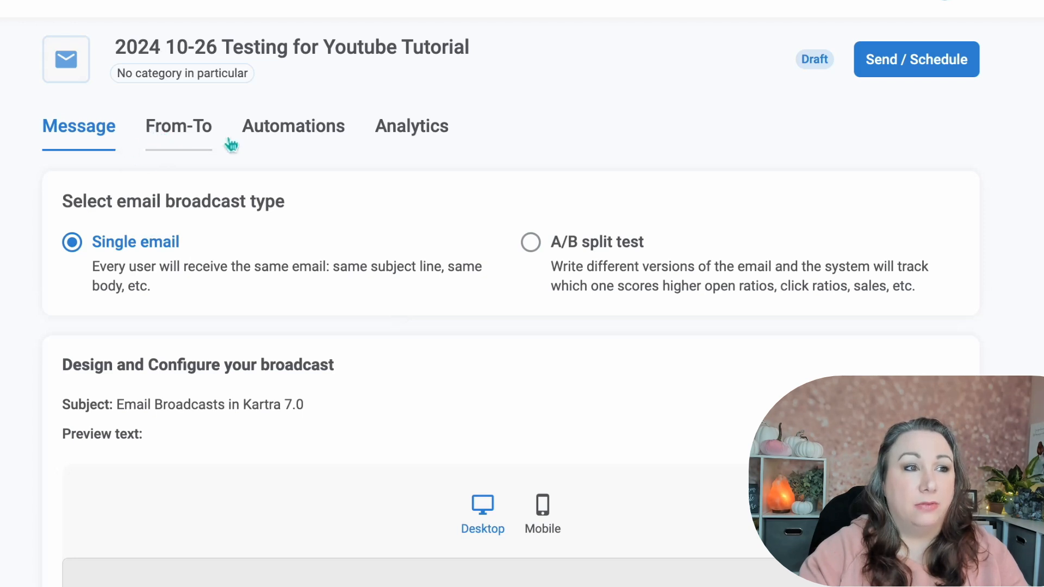
- Review the broadcast's From-To settings, covering the sender, reply-to address, mailing address and communication recipients
{"action": "left_click", "coordinate": [167, 142]}
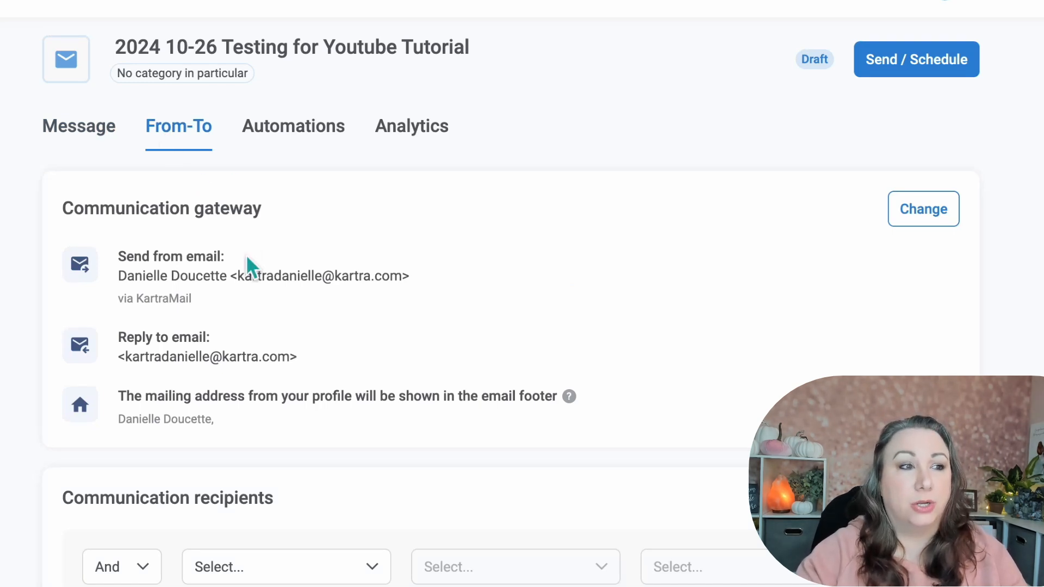
{"action": "scroll", "coordinate": [246, 257], "scroll_direction": "down", "scroll_amount": 1}
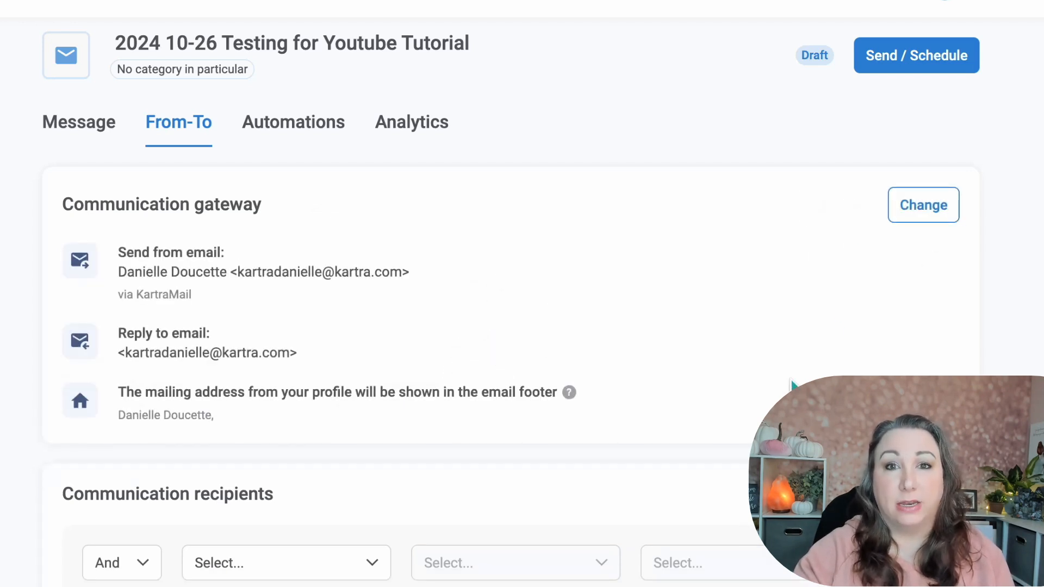
{"action": "scroll", "coordinate": [324, 305], "scroll_direction": "down", "scroll_amount": 1}
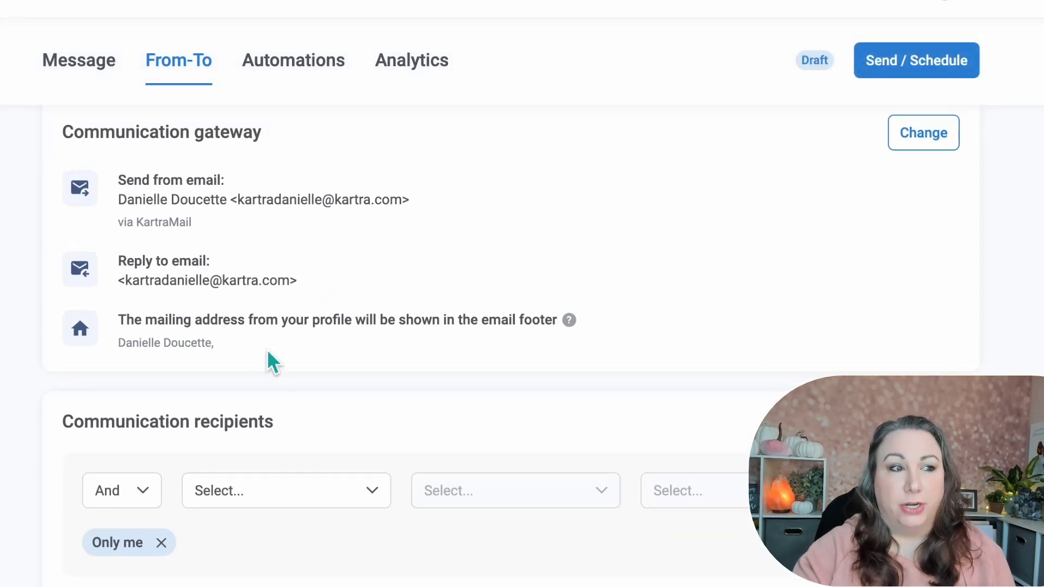
{"action": "scroll", "coordinate": [267, 358], "scroll_direction": "down", "scroll_amount": 3}
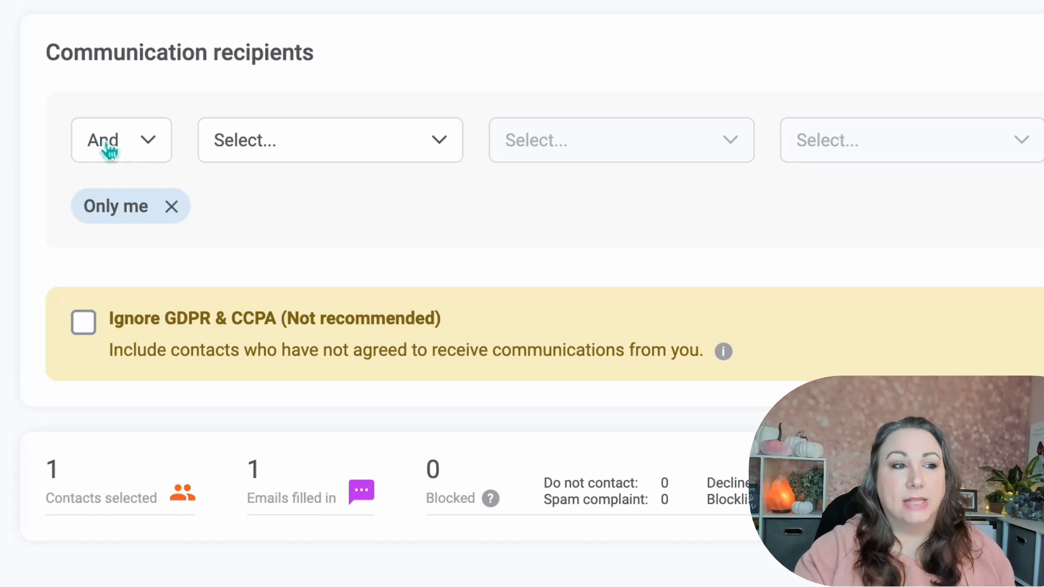
- Add the recipient condition "Subscribed to list Primary List" and remove the "Only me" condition
{"action": "left_click", "coordinate": [286, 155]}
{"action": "left_click", "coordinate": [282, 284]}
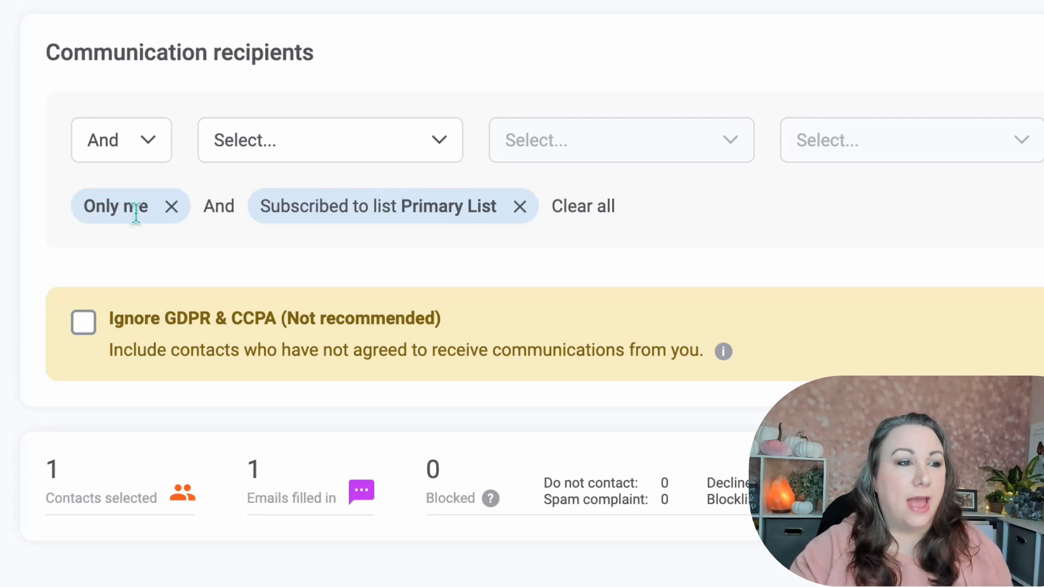
{"action": "left_click", "coordinate": [172, 207]}
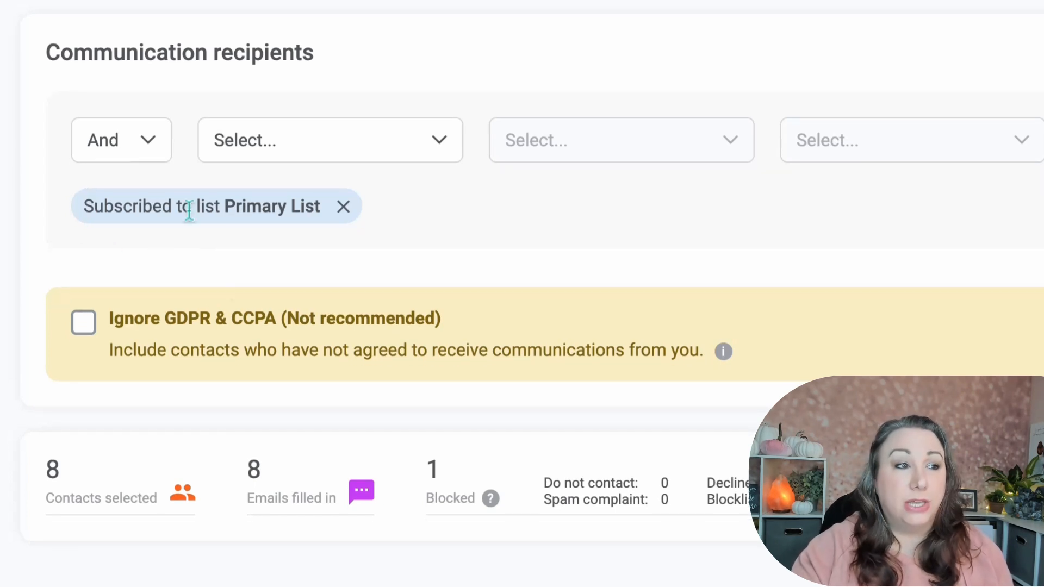
{"action": "left_click_drag", "start_coordinate": [48, 55], "coordinate": [135, 47]}
{"action": "left_click", "coordinate": [135, 47]}
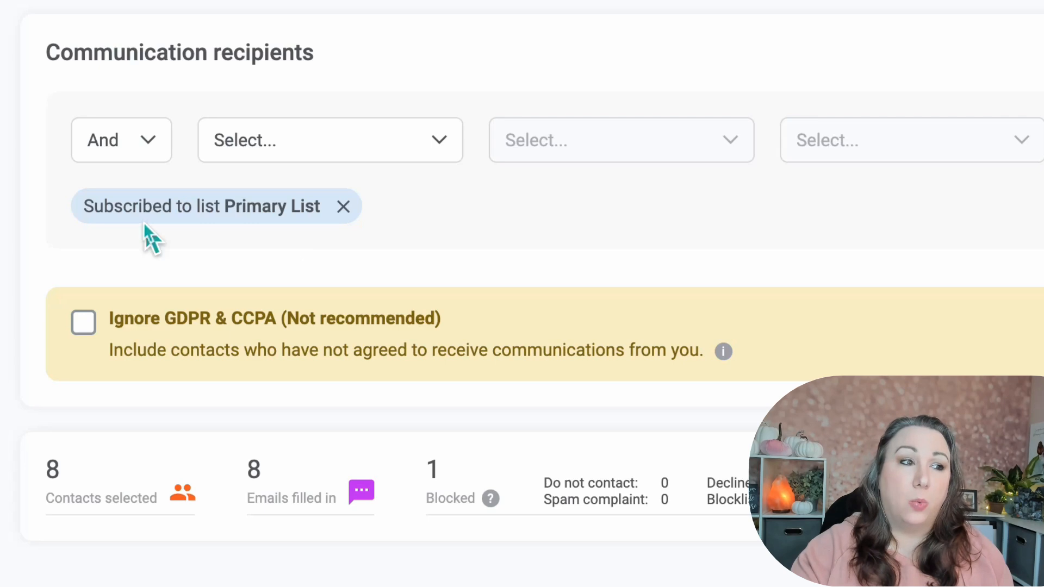
- Examine the And/Or operators and the full range of filter conditions available for the communication recipients
{"action": "left_click", "coordinate": [150, 149]}
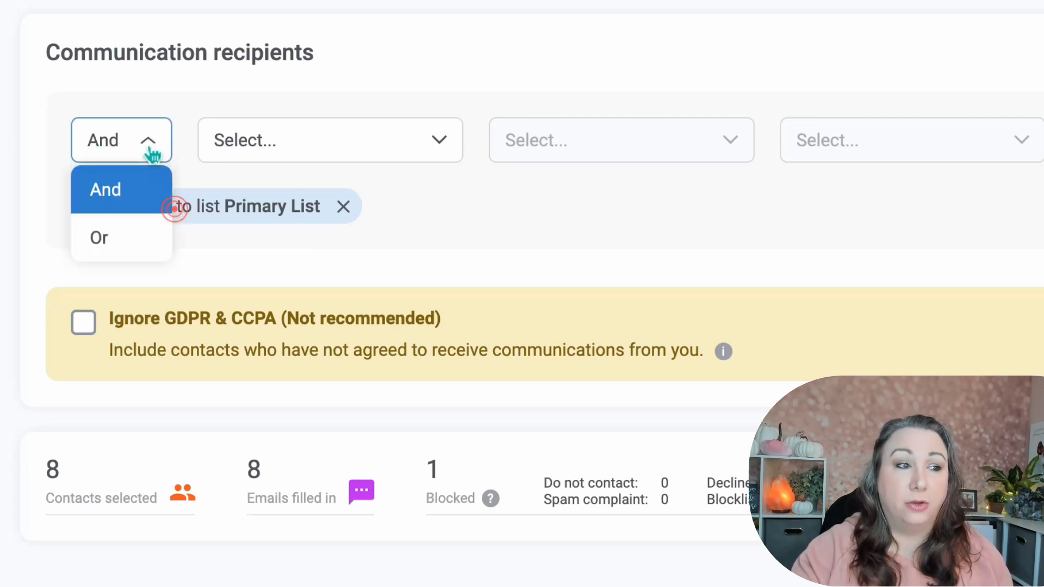
{"action": "left_click", "coordinate": [153, 142]}
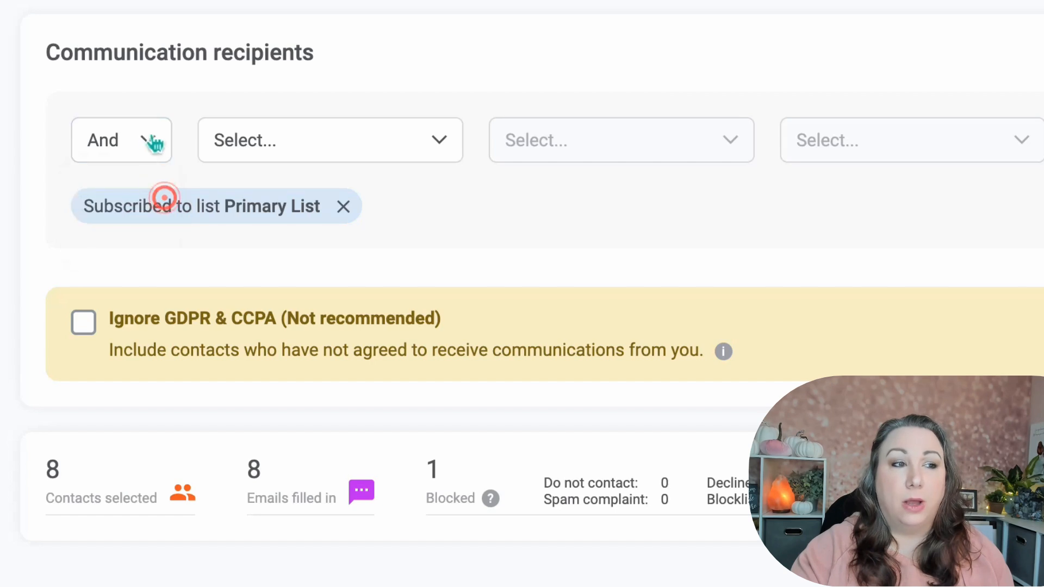
{"action": "left_click", "coordinate": [321, 145]}
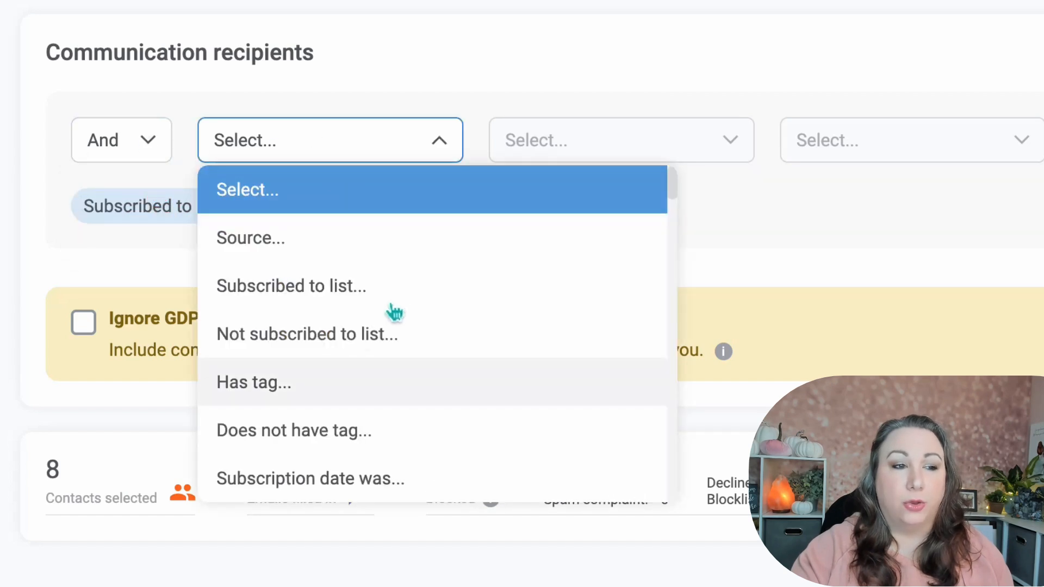
{"action": "scroll", "coordinate": [397, 316], "scroll_direction": "down", "scroll_amount": 5}
{"action": "scroll", "coordinate": [405, 327], "scroll_direction": "down", "scroll_amount": 5}
{"action": "scroll", "coordinate": [431, 354], "scroll_direction": "down", "scroll_amount": 5}
{"action": "scroll", "coordinate": [524, 360], "scroll_direction": "down", "scroll_amount": 2}
{"action": "scroll", "coordinate": [525, 363], "scroll_direction": "down", "scroll_amount": 4}
{"action": "scroll", "coordinate": [523, 364], "scroll_direction": "down", "scroll_amount": 4}
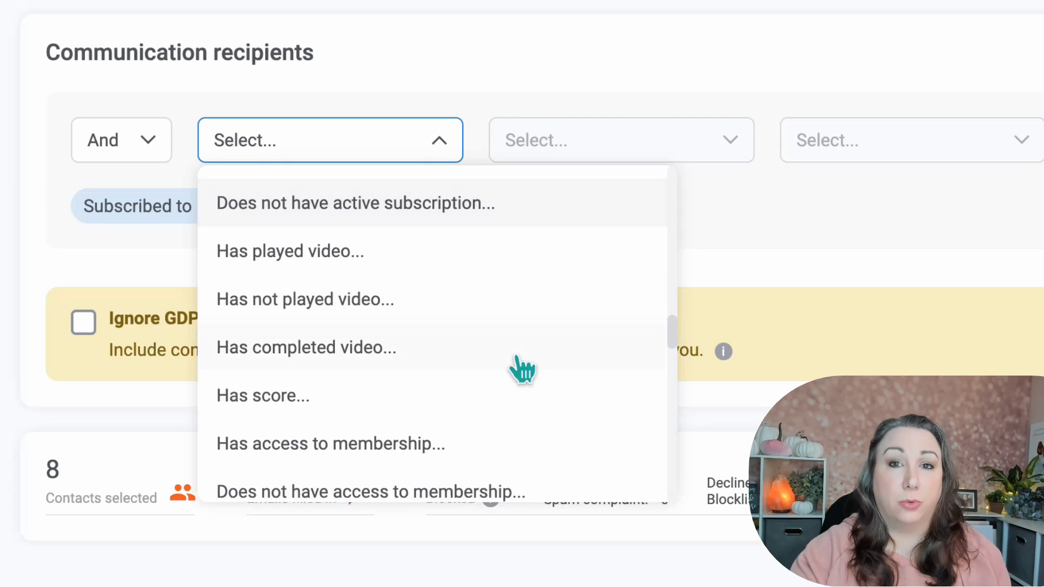
{"action": "scroll", "coordinate": [523, 369], "scroll_direction": "down", "scroll_amount": 1}
{"action": "scroll", "coordinate": [521, 367], "scroll_direction": "down", "scroll_amount": 2}
{"action": "scroll", "coordinate": [536, 366], "scroll_direction": "down", "scroll_amount": 3}
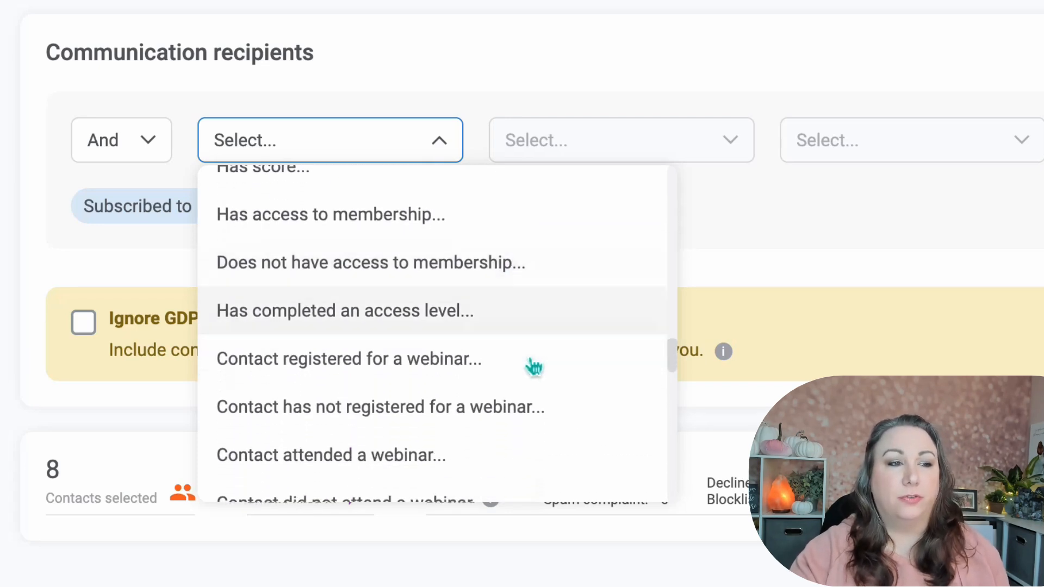
{"action": "scroll", "coordinate": [534, 370], "scroll_direction": "down", "scroll_amount": 4}
{"action": "scroll", "coordinate": [533, 372], "scroll_direction": "down", "scroll_amount": 4}
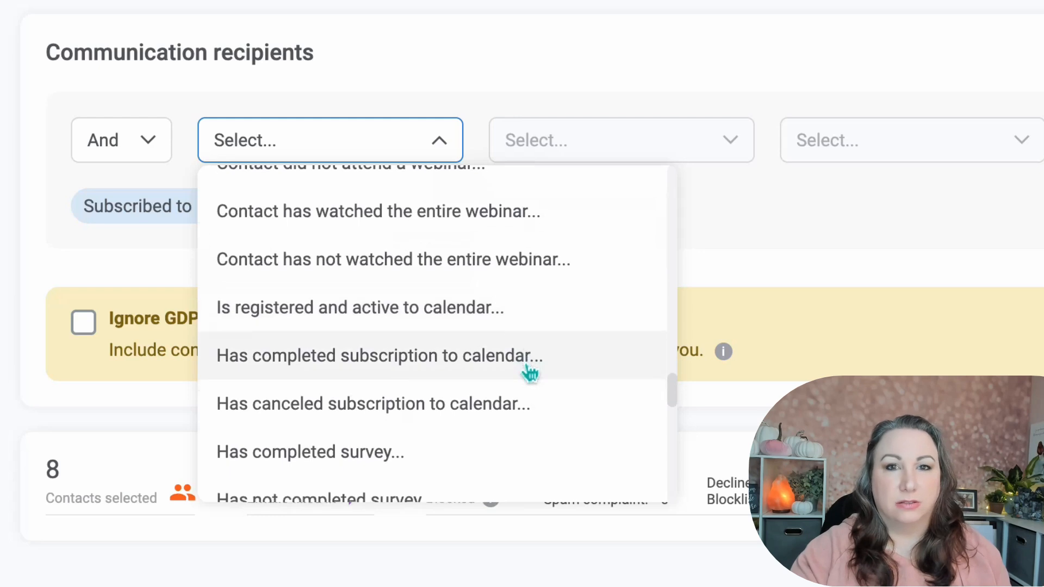
{"action": "scroll", "coordinate": [532, 378], "scroll_direction": "down", "scroll_amount": 5}
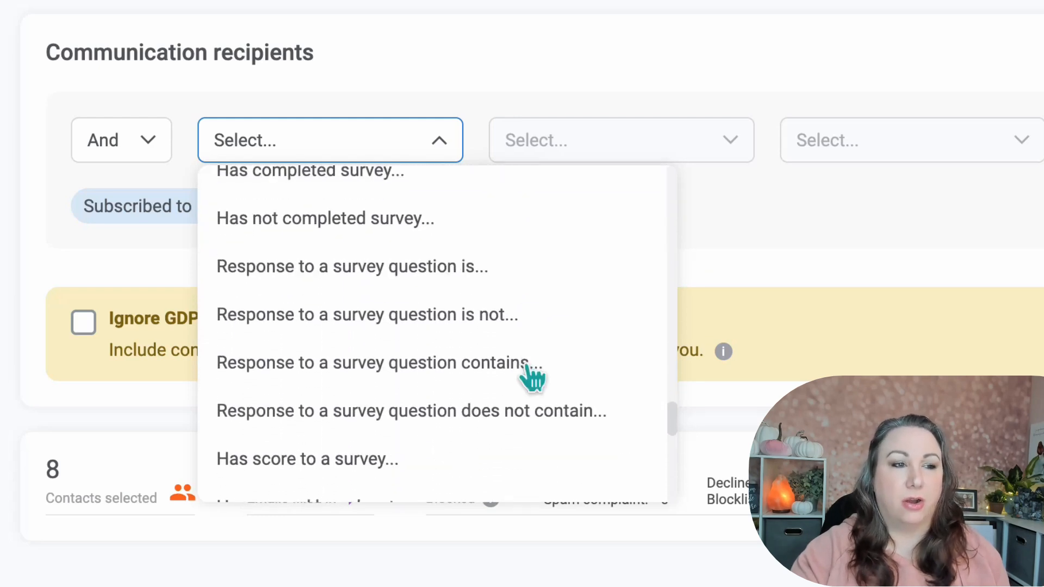
{"action": "scroll", "coordinate": [532, 378], "scroll_direction": "down", "scroll_amount": 7}
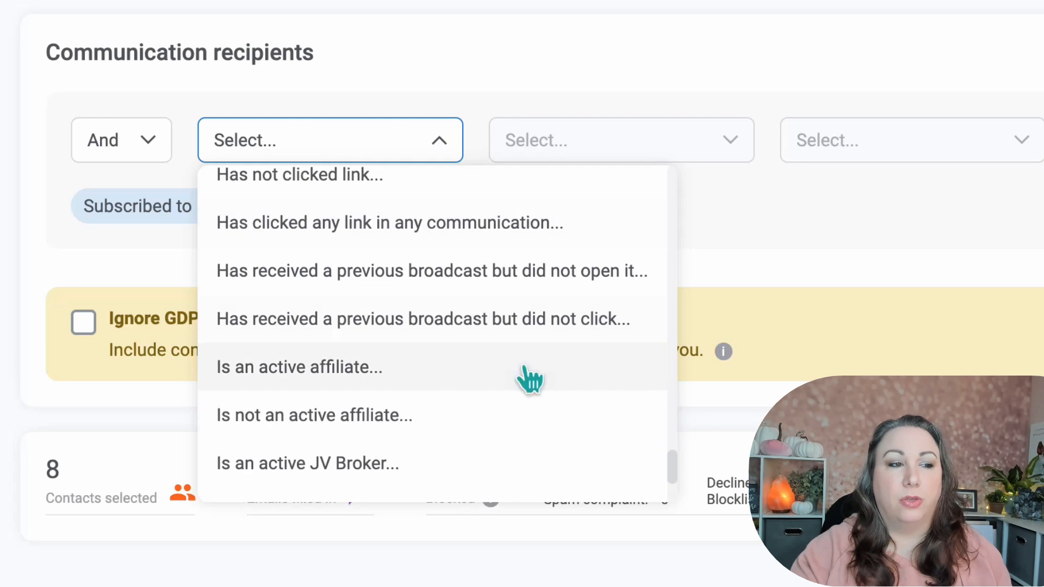
{"action": "scroll", "coordinate": [530, 379], "scroll_direction": "down", "scroll_amount": 3}
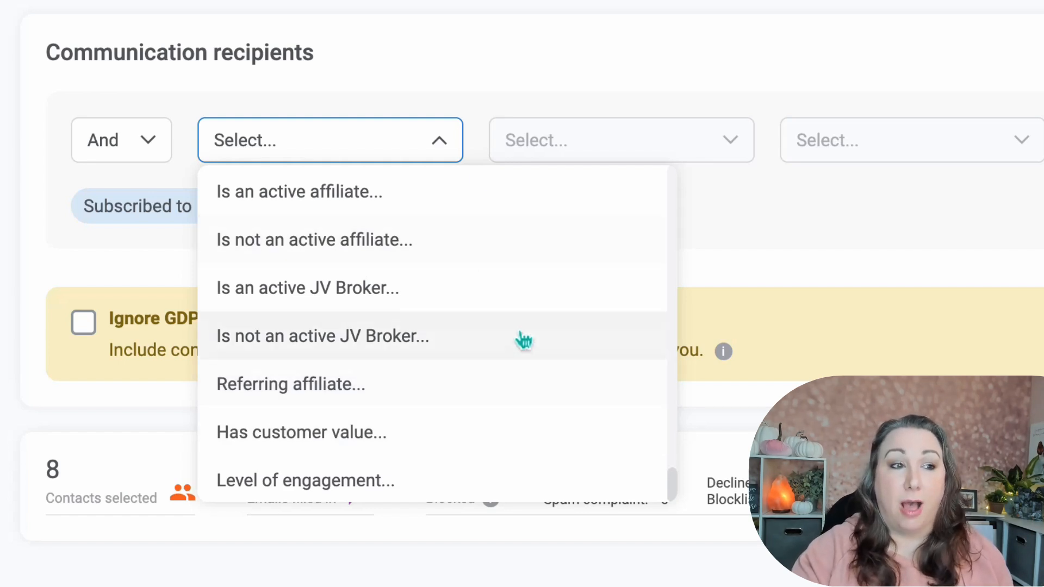
{"action": "scroll", "coordinate": [524, 340], "scroll_direction": "up", "scroll_amount": 15}
{"action": "scroll", "coordinate": [523, 341], "scroll_direction": "up", "scroll_amount": 15}
{"action": "left_click", "coordinate": [777, 259]}
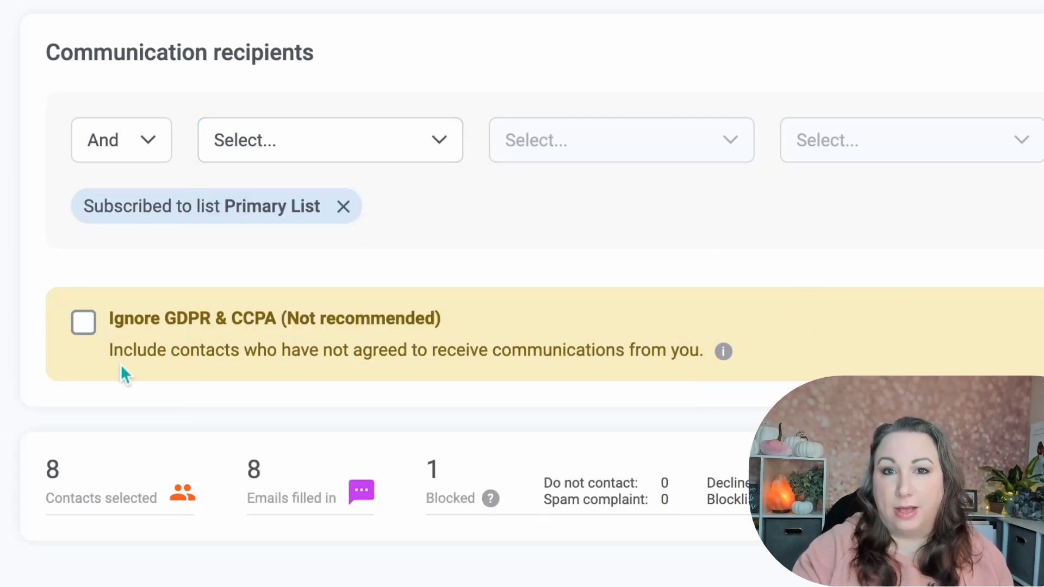
- Try the "Ignore GDPR & CCPA" option for the broadcast's recipients and turn it back off
{"action": "left_click_drag", "start_coordinate": [108, 324], "coordinate": [543, 325]}
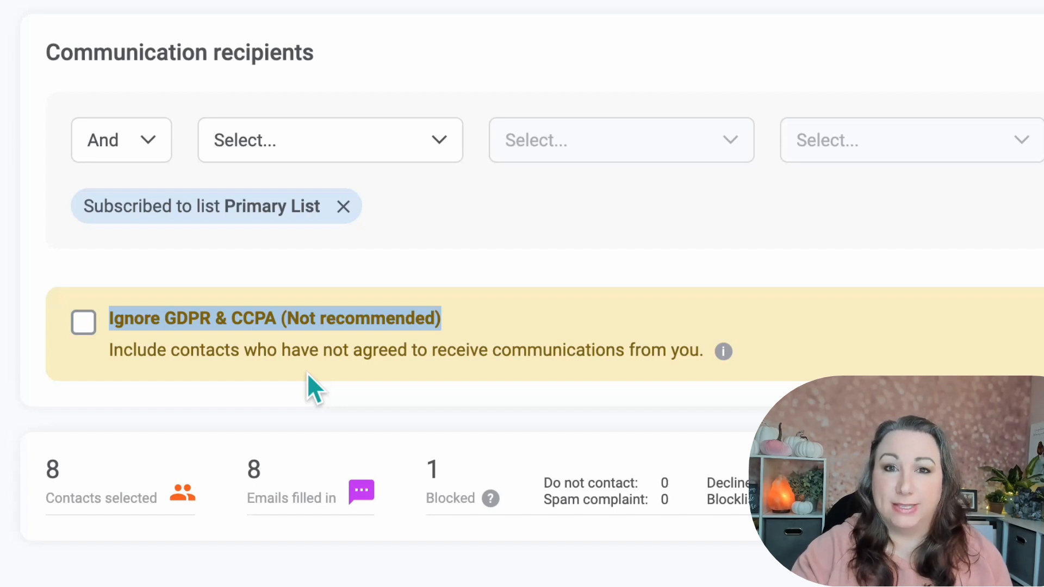
{"action": "left_click", "coordinate": [83, 328]}
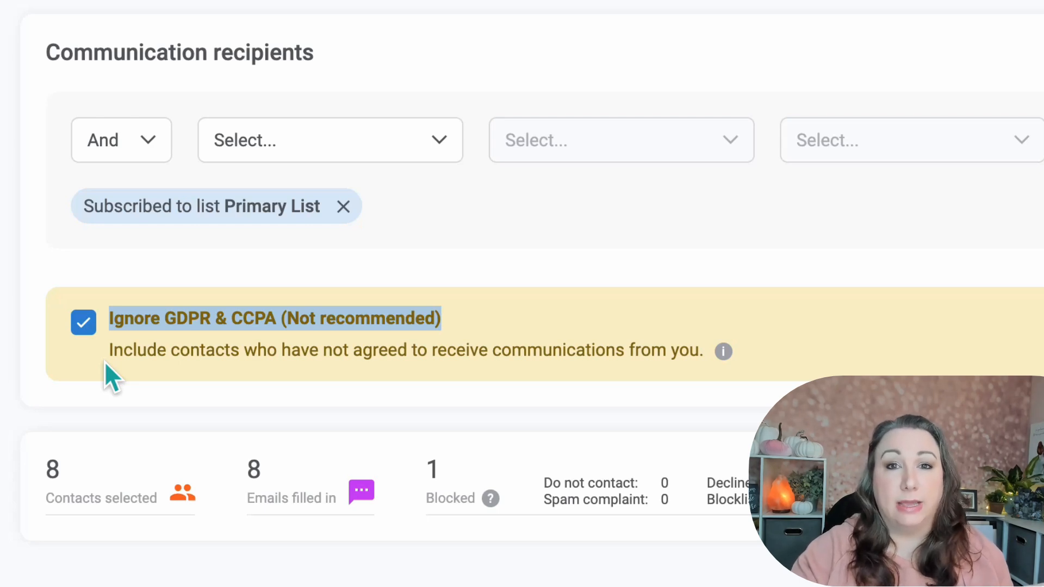
{"action": "left_click", "coordinate": [83, 322]}
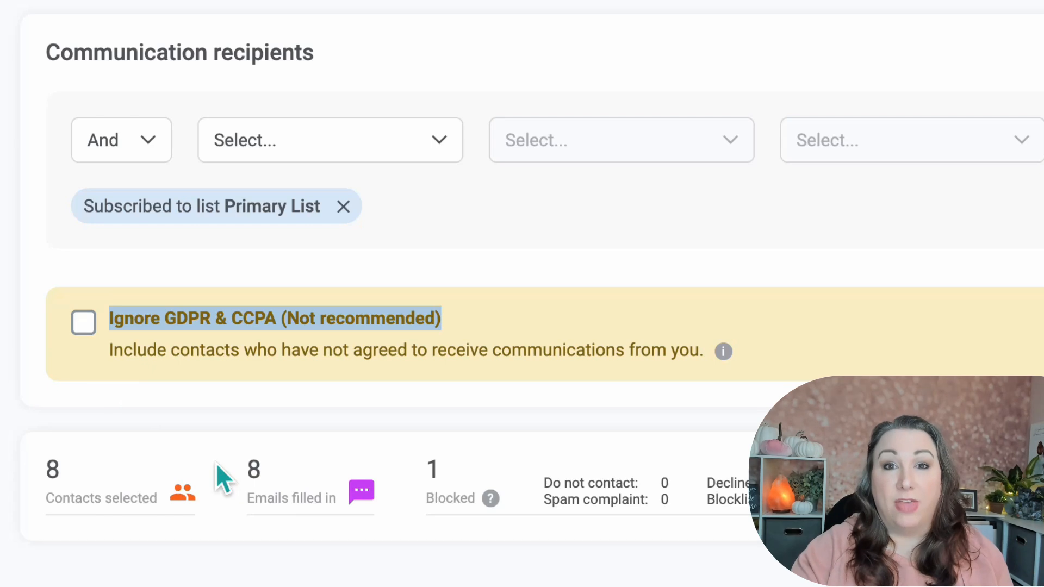
{"action": "left_click", "coordinate": [820, 335]}
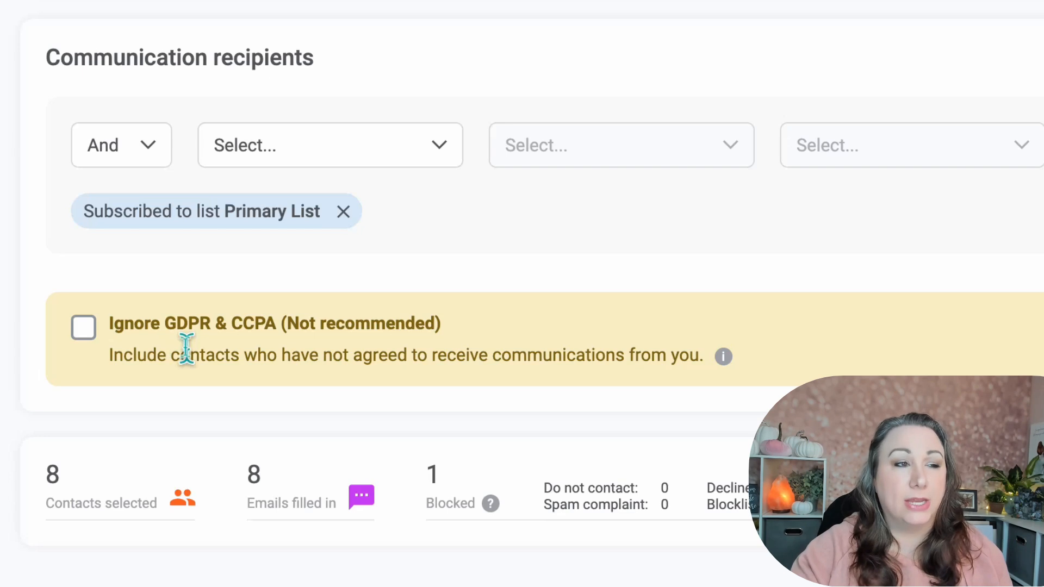
- Start a new automation for the broadcast and examine the available IF triggers
{"action": "scroll", "coordinate": [509, 135], "scroll_direction": "up", "scroll_amount": 5}
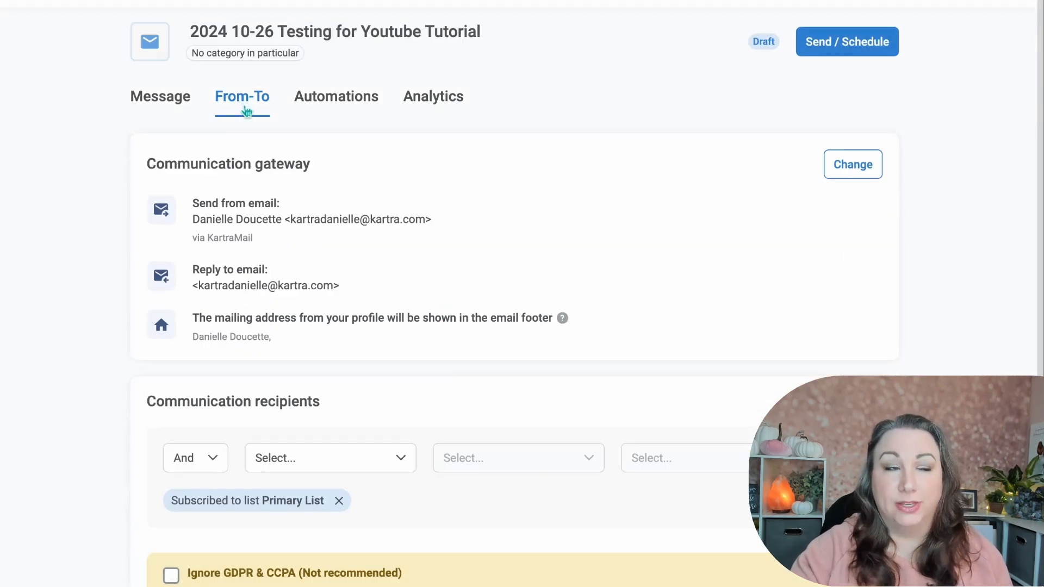
{"action": "left_click", "coordinate": [341, 103]}
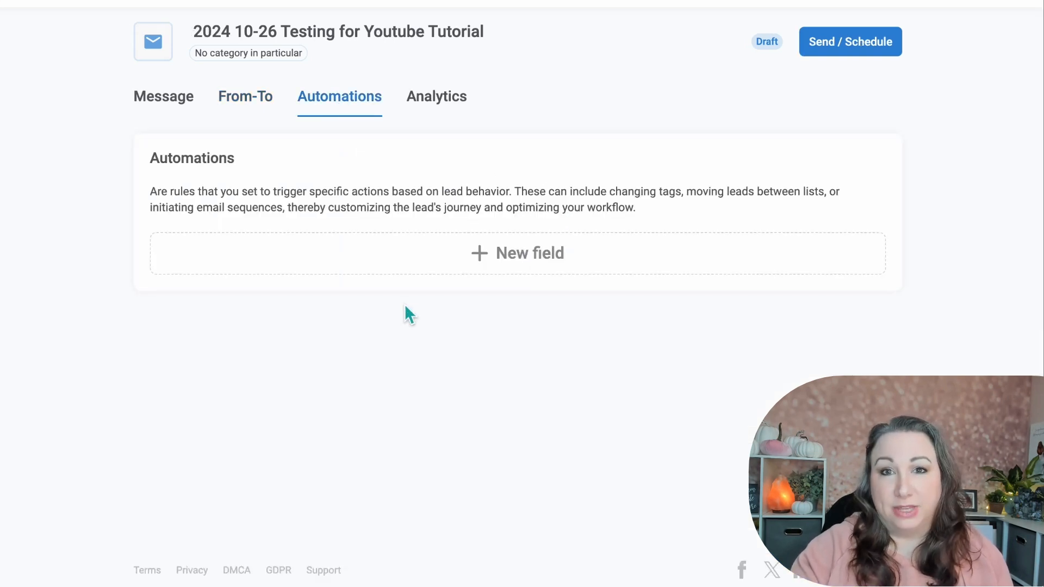
{"action": "left_click", "coordinate": [496, 255]}
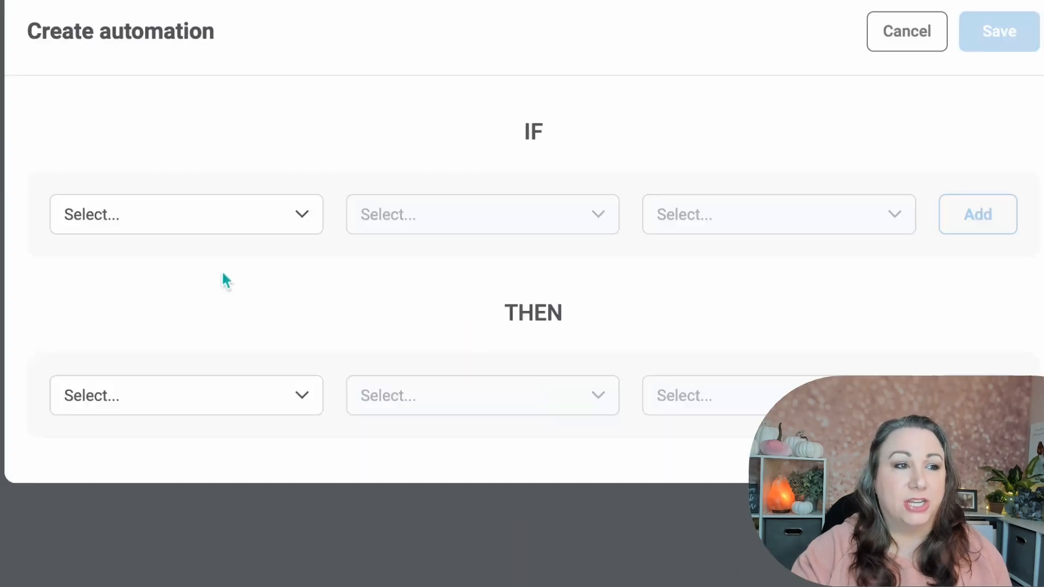
{"action": "left_click", "coordinate": [274, 225]}
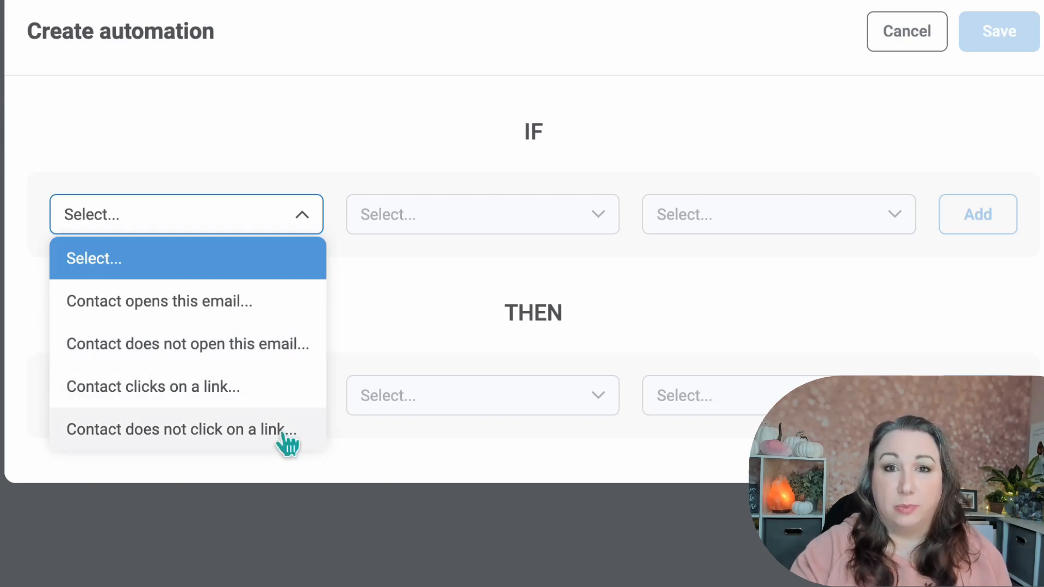
{"action": "left_click", "coordinate": [497, 377]}
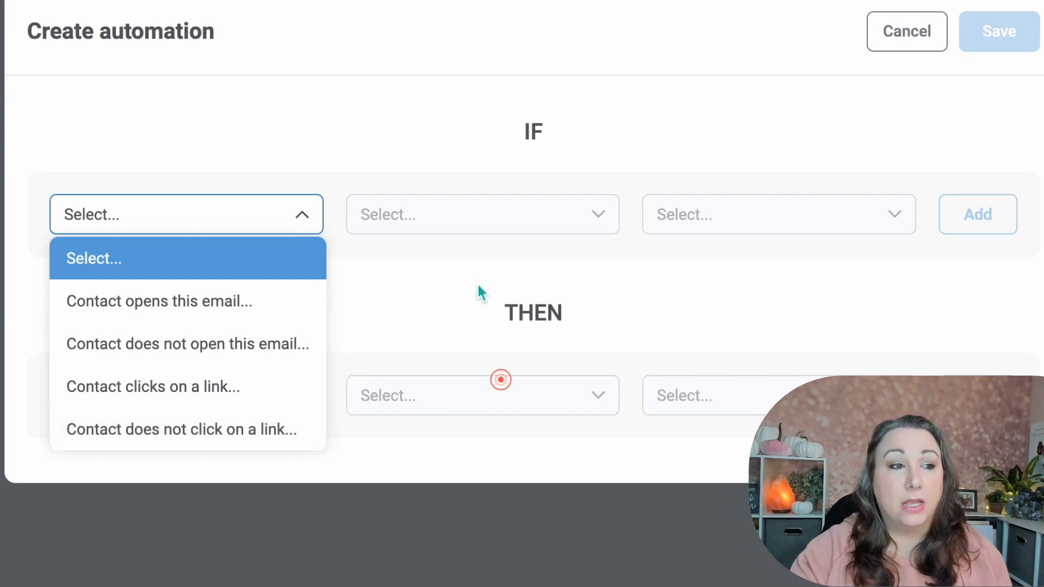
- Examine the available THEN actions for the automation, from list subscriptions to order refunds, and cancel its creation
{"action": "left_click", "coordinate": [300, 399]}
{"action": "scroll", "coordinate": [231, 174], "scroll_direction": "down", "scroll_amount": 5}
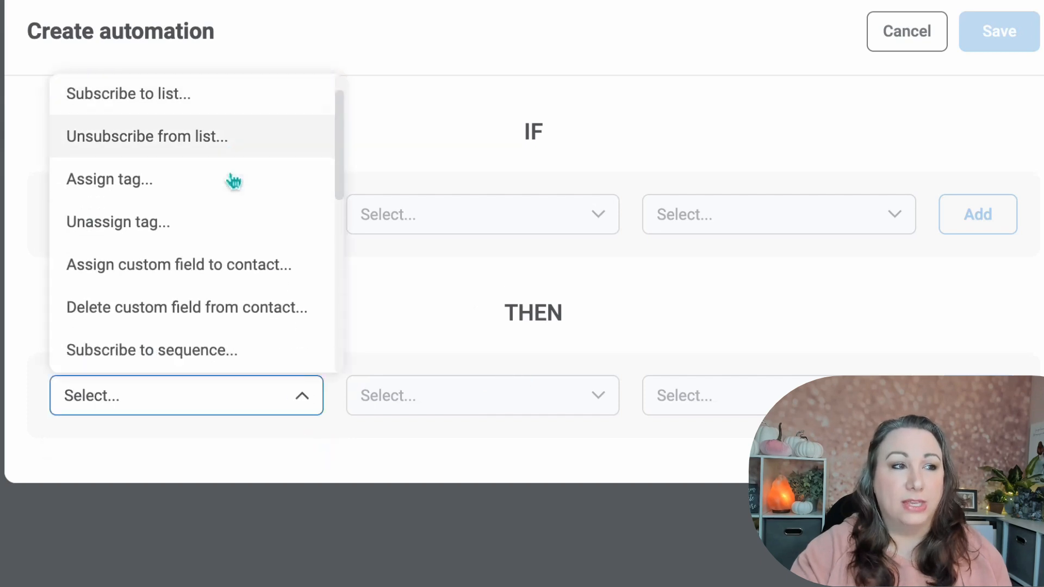
{"action": "scroll", "coordinate": [234, 188], "scroll_direction": "down", "scroll_amount": 3}
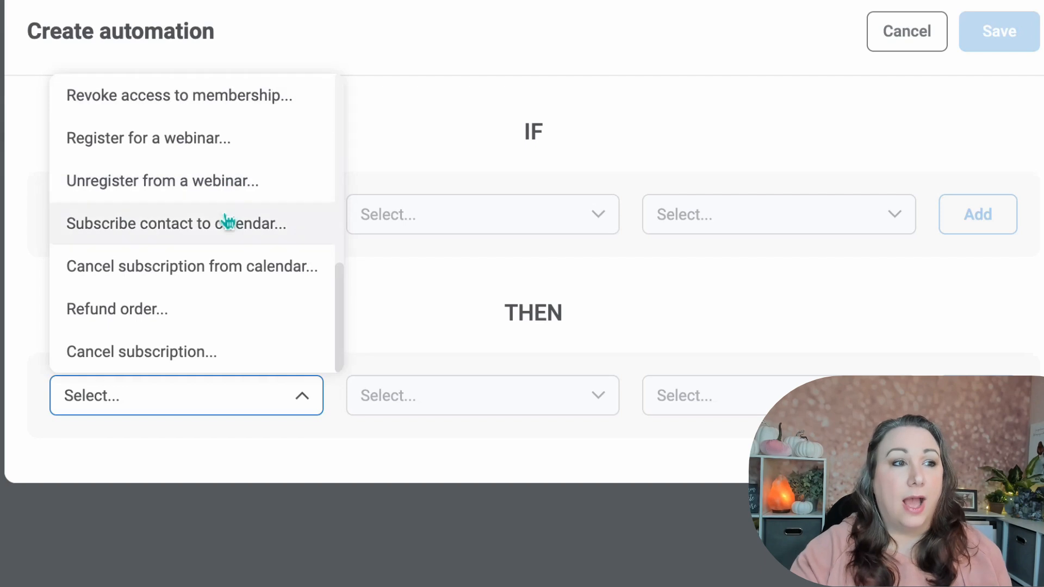
{"action": "scroll", "coordinate": [318, 348], "scroll_direction": "up", "scroll_amount": 8}
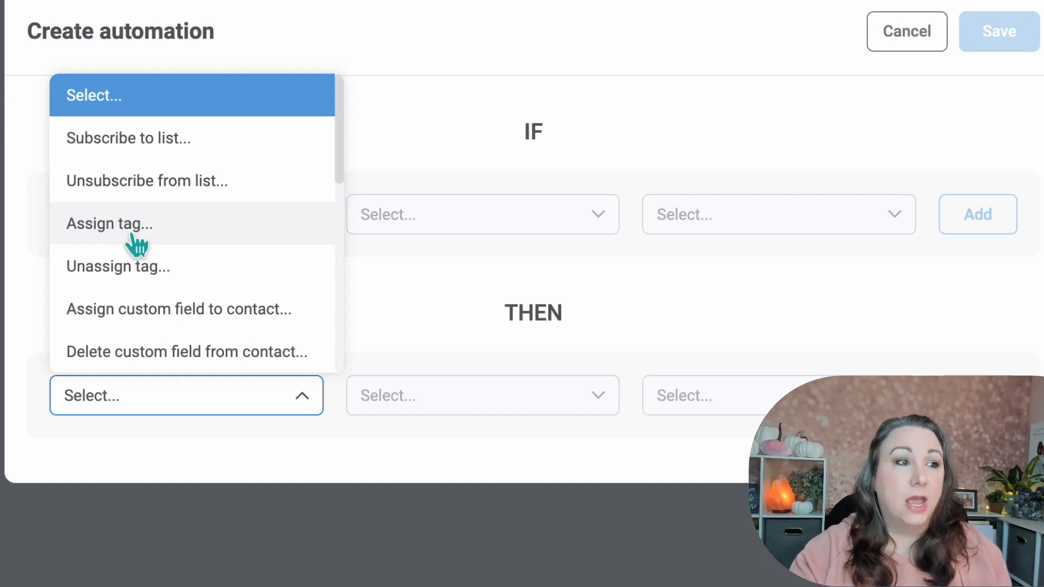
{"action": "scroll", "coordinate": [223, 296], "scroll_direction": "down", "scroll_amount": 1}
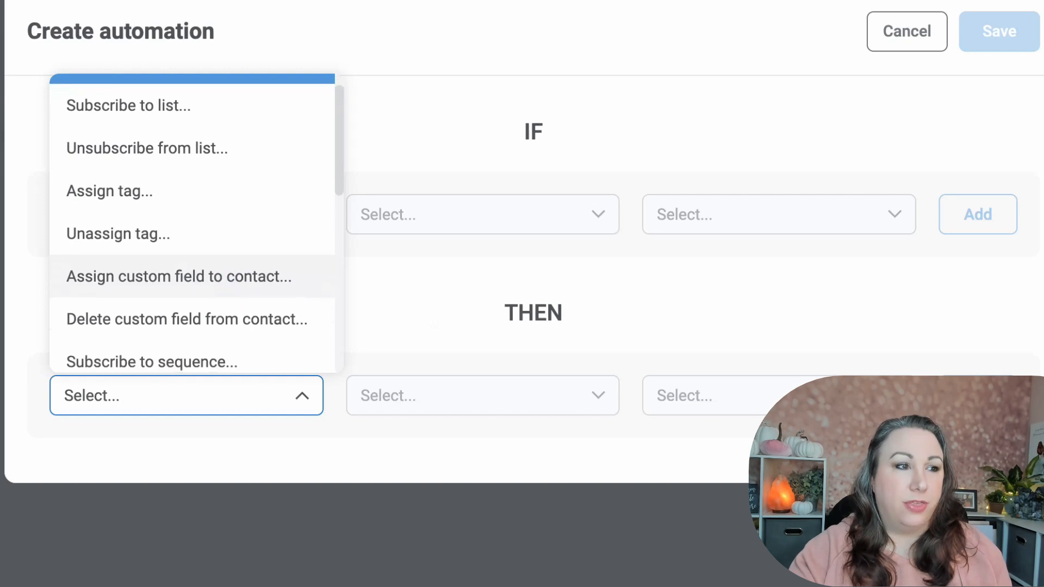
{"action": "scroll", "coordinate": [226, 298], "scroll_direction": "down", "scroll_amount": 4}
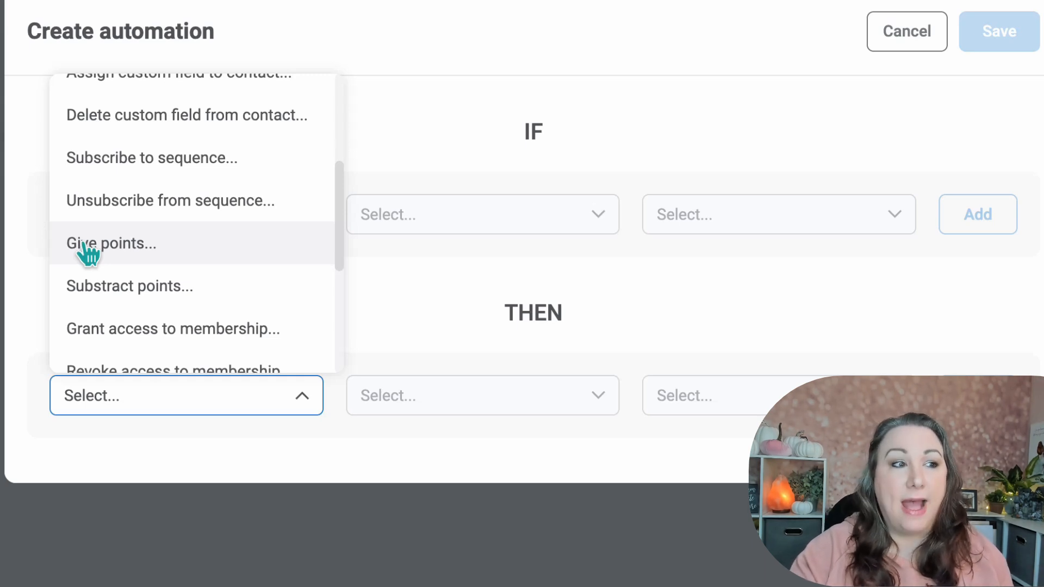
{"action": "scroll", "coordinate": [159, 300], "scroll_direction": "down", "scroll_amount": 2}
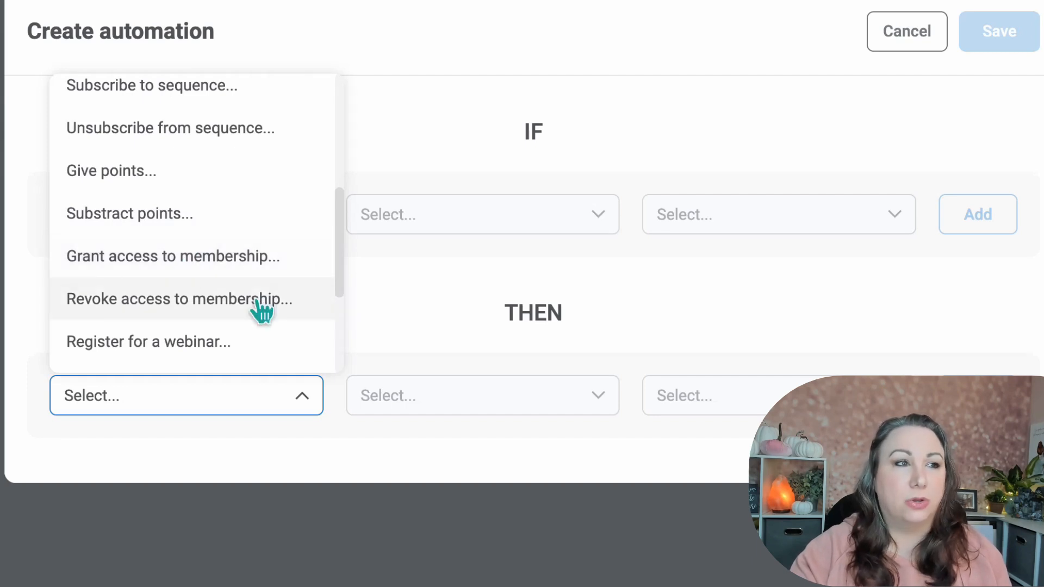
{"action": "scroll", "coordinate": [255, 318], "scroll_direction": "down", "scroll_amount": 1}
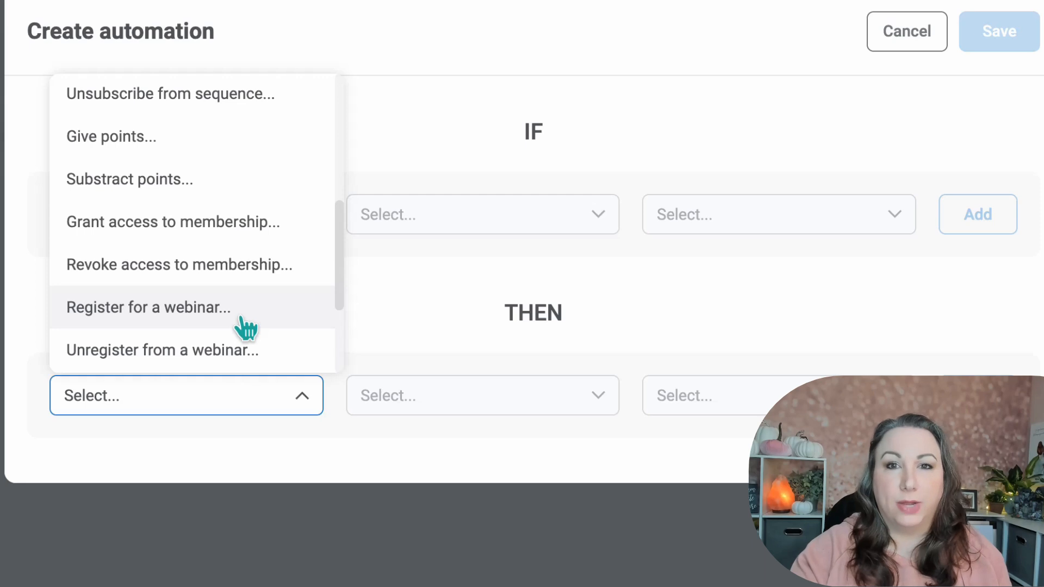
{"action": "scroll", "coordinate": [245, 328], "scroll_direction": "down", "scroll_amount": 5}
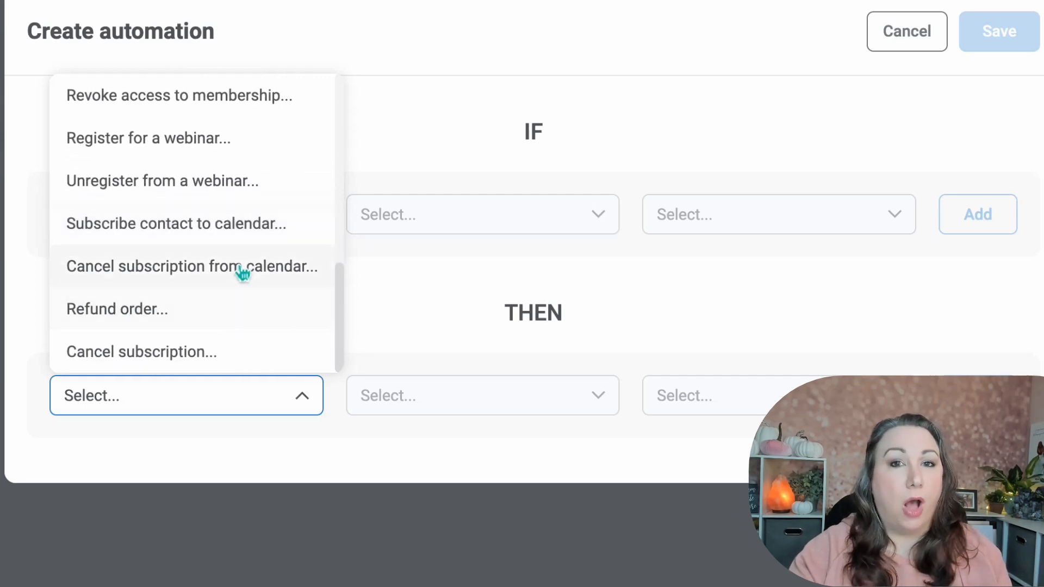
{"action": "scroll", "coordinate": [239, 276], "scroll_direction": "up", "scroll_amount": 12}
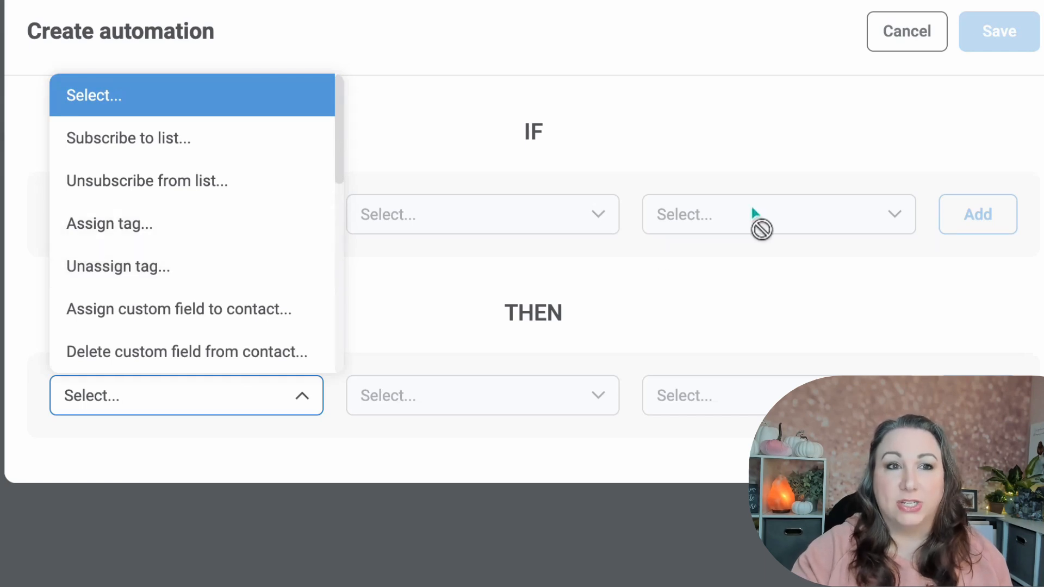
{"action": "left_click", "coordinate": [922, 28]}
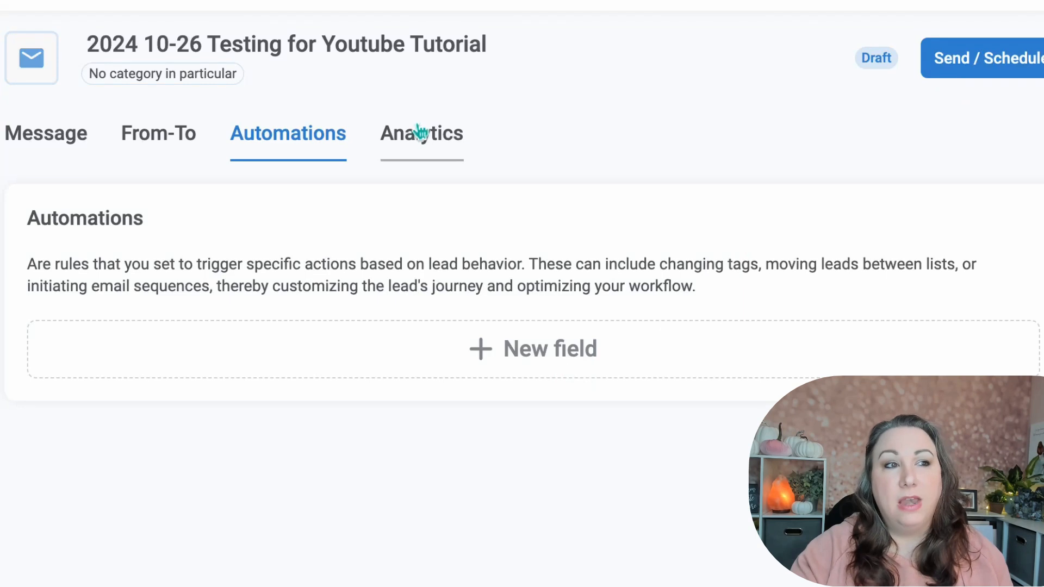
- Review the broadcast's analytics summary, including recipients, opens, clicks and goals
{"action": "left_click", "coordinate": [418, 132]}
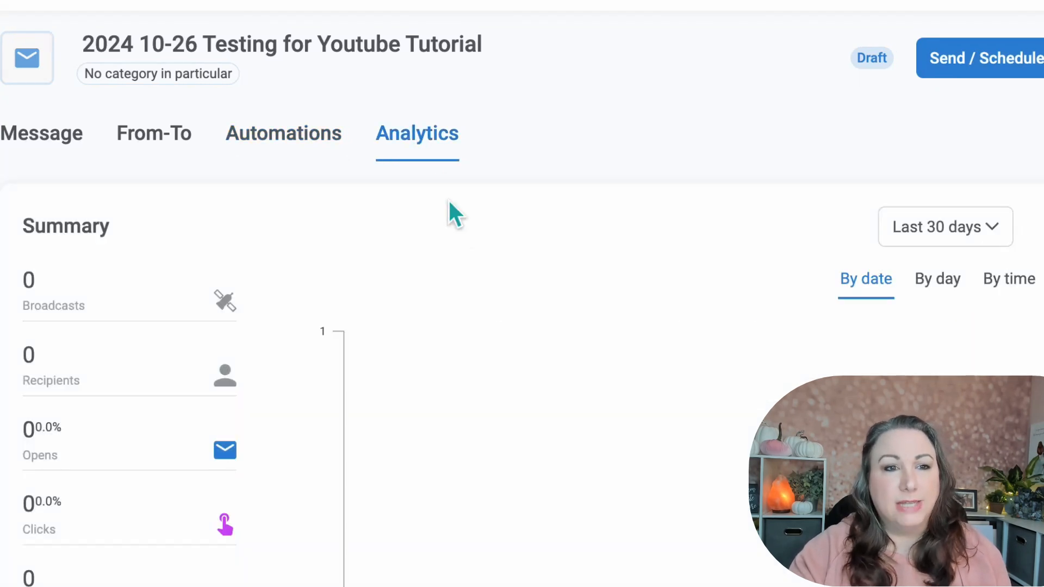
{"action": "scroll", "coordinate": [448, 197], "scroll_direction": "down", "scroll_amount": 1}
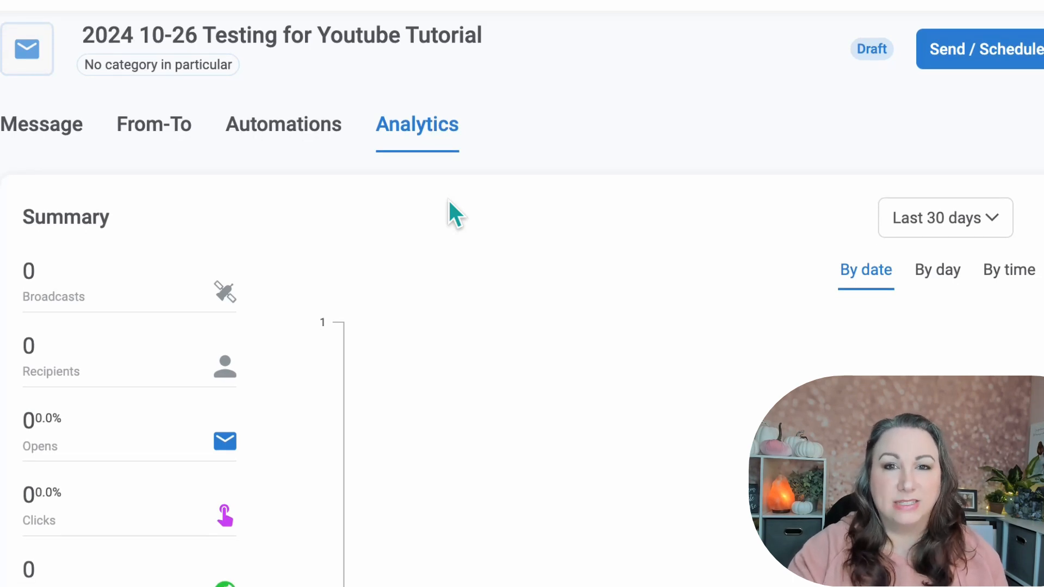
{"action": "scroll", "coordinate": [457, 212], "scroll_direction": "down", "scroll_amount": 2}
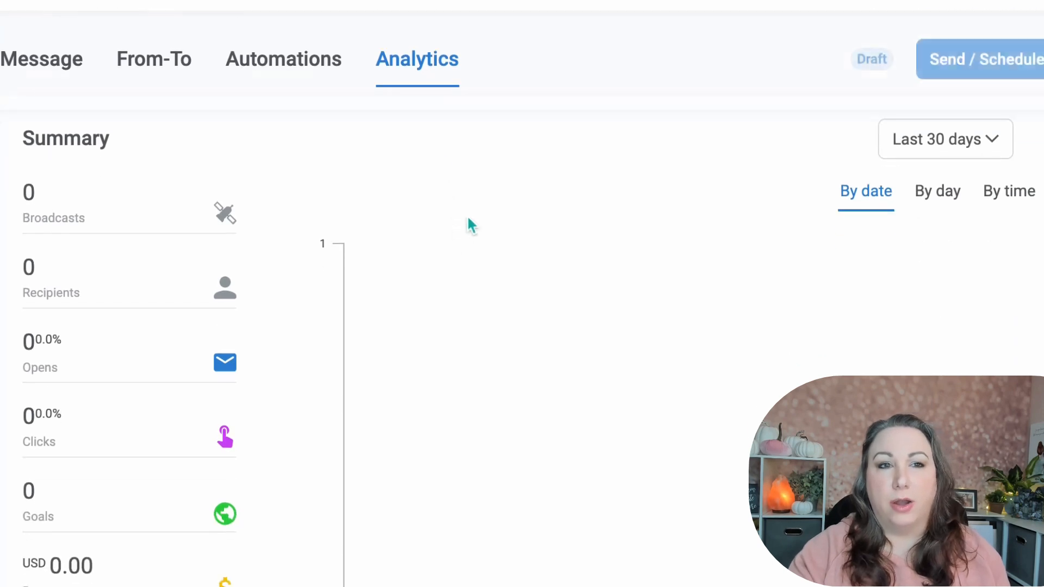
{"action": "scroll", "coordinate": [534, 393], "scroll_direction": "down", "scroll_amount": 3}
{"action": "scroll", "coordinate": [534, 400], "scroll_direction": "up", "scroll_amount": 5}
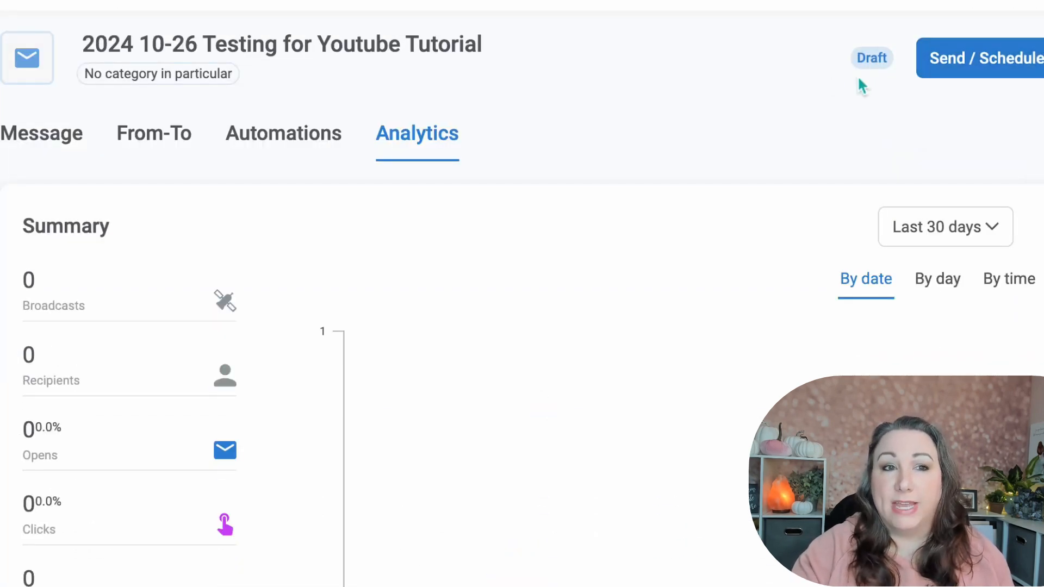
- Choose to schedule the broadcast to send later and set its date to 10/29/2024
{"action": "double_click", "coordinate": [859, 57]}
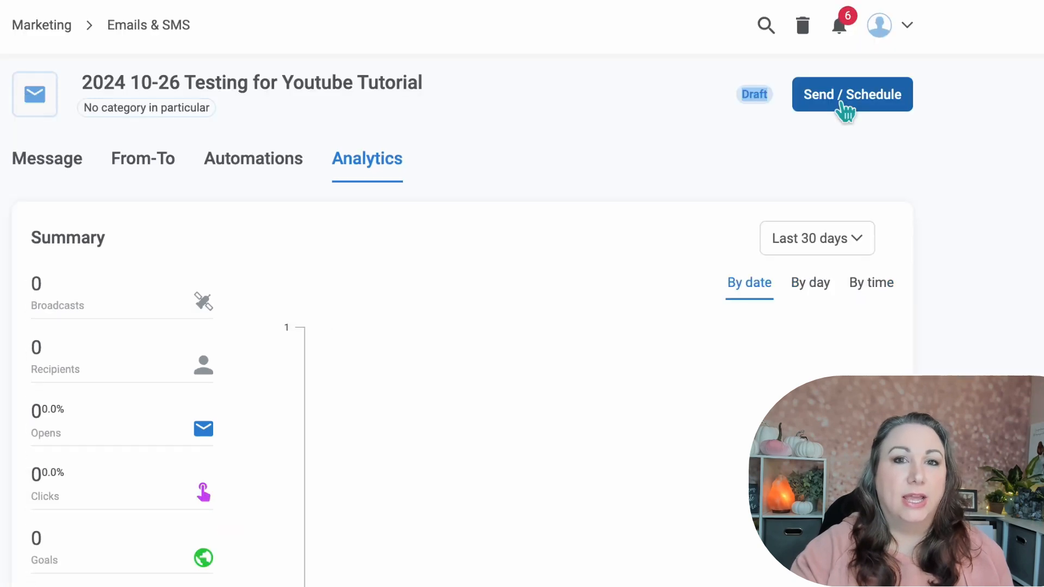
{"action": "left_click", "coordinate": [842, 104]}
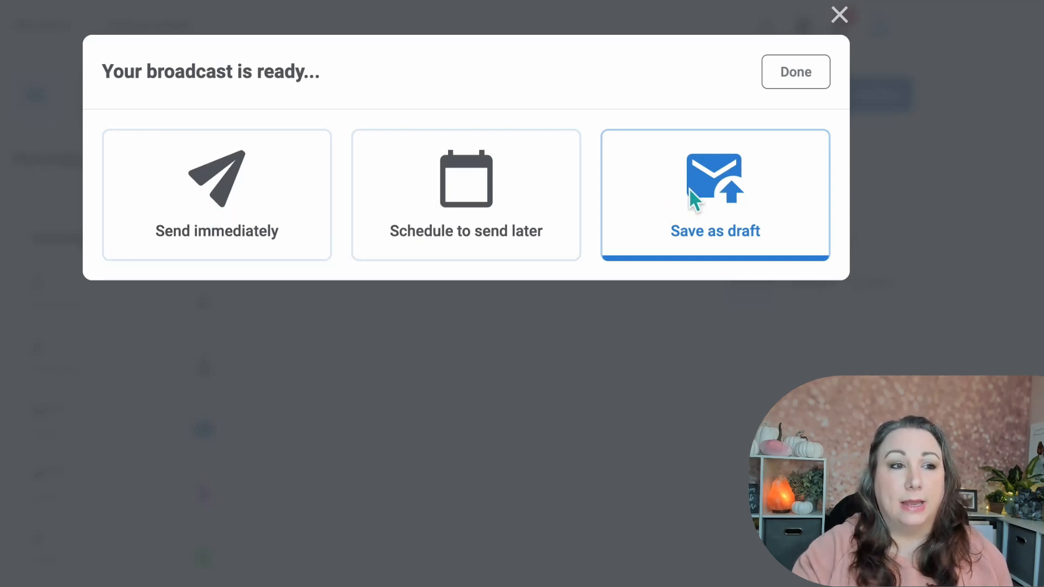
{"action": "left_click", "coordinate": [465, 204]}
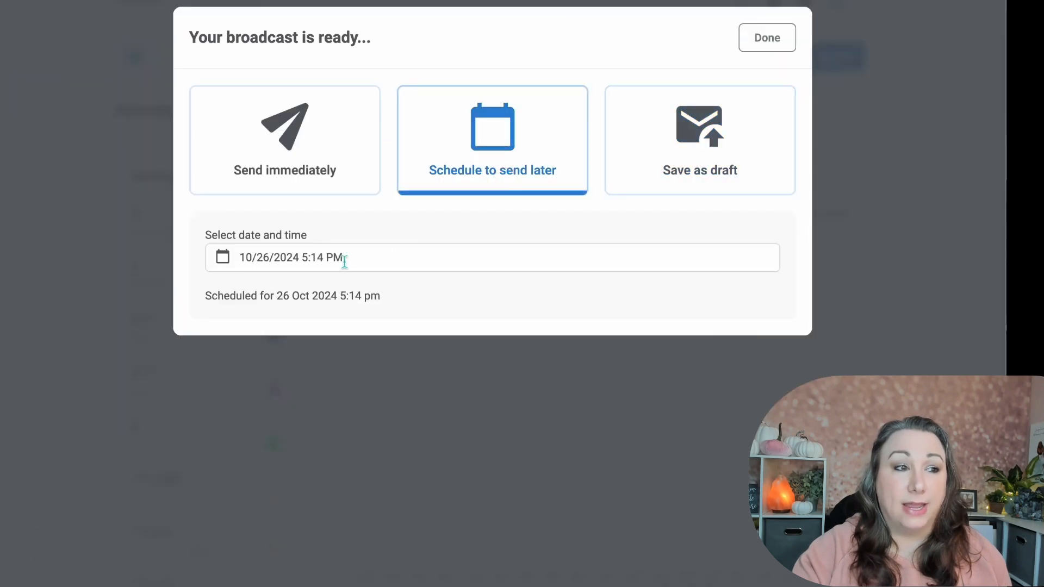
{"action": "left_click", "coordinate": [344, 262]}
{"action": "left_click", "coordinate": [275, 478]}
{"action": "left_click", "coordinate": [283, 264]}
{"action": "left_click", "coordinate": [283, 264]}
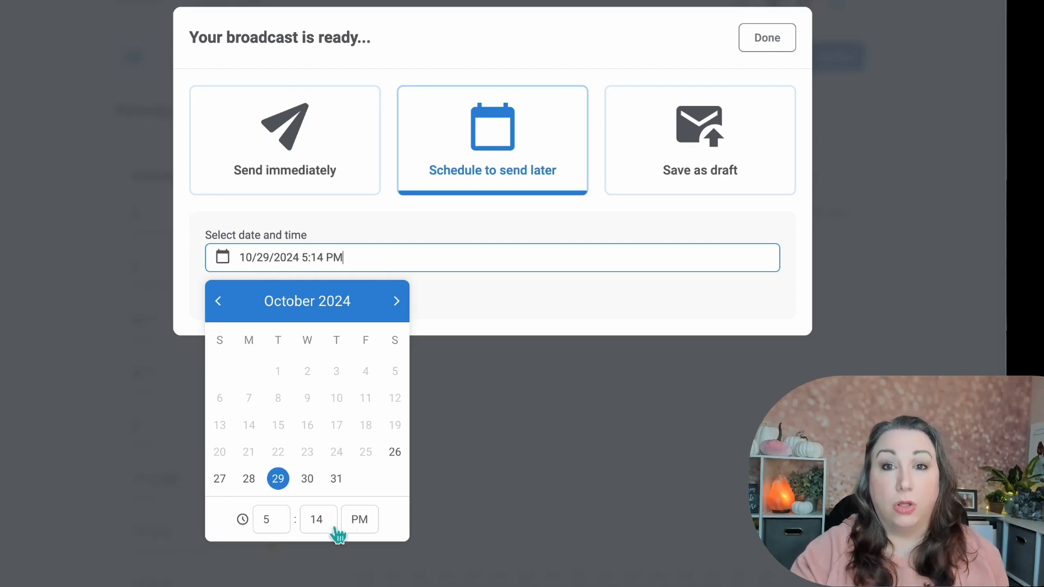
- Set the scheduled send time to 5:09 PM, finish scheduling the broadcast and close the completion message
{"action": "left_click", "coordinate": [313, 522]}
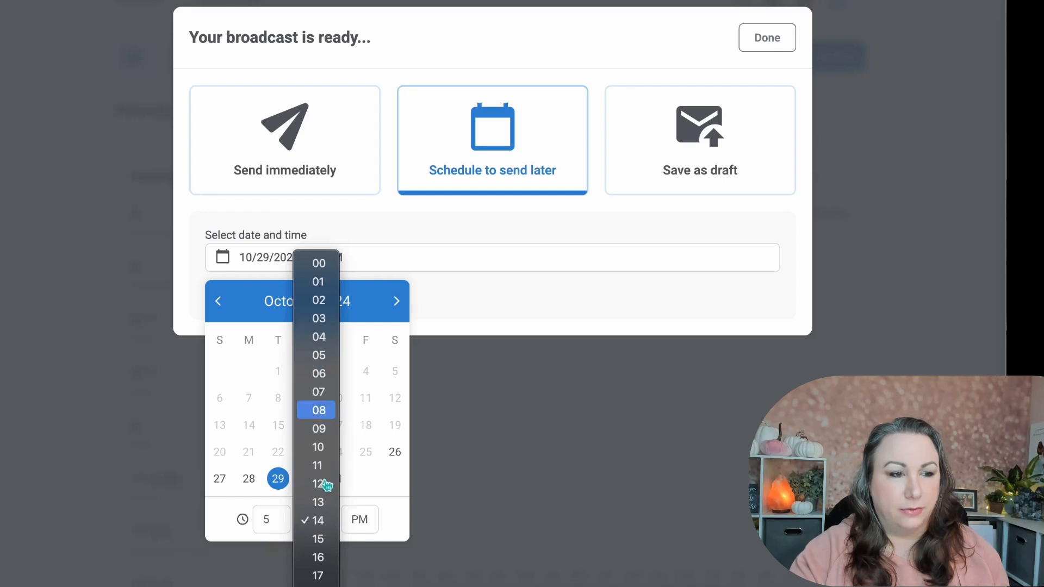
{"action": "left_click", "coordinate": [319, 429]}
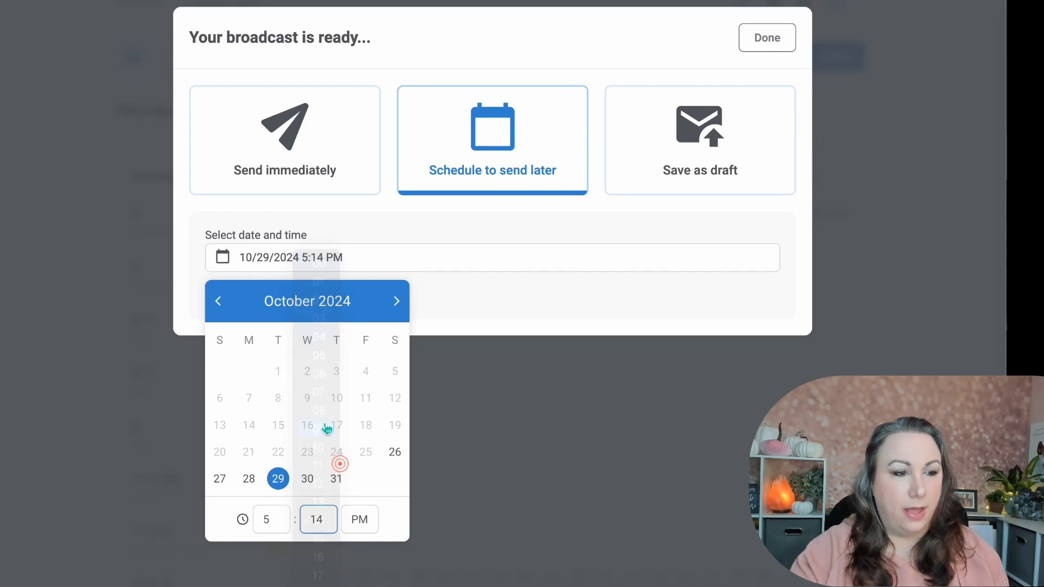
{"action": "left_click", "coordinate": [775, 39]}
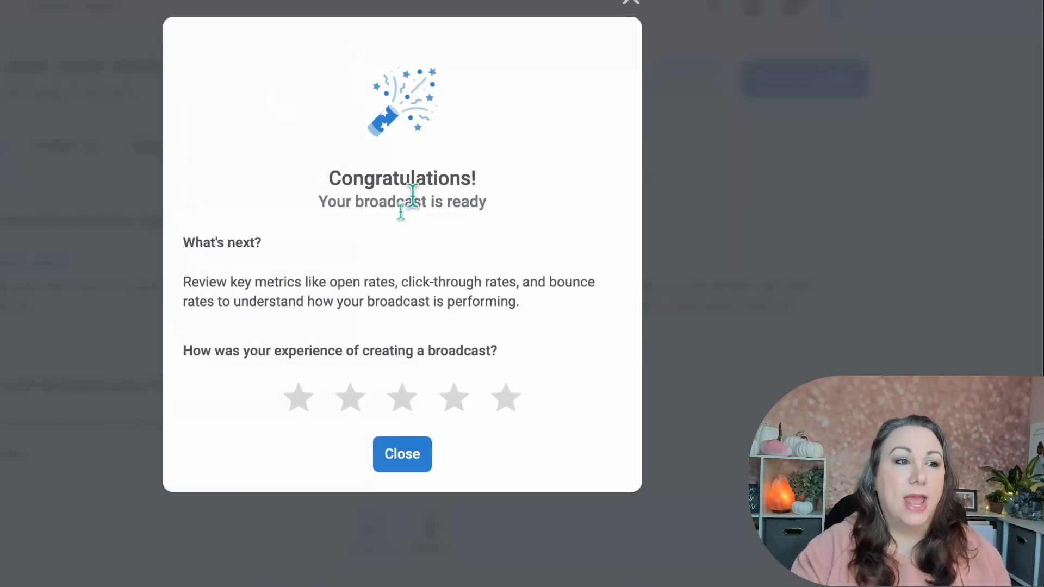
{"action": "left_click_drag", "start_coordinate": [200, 401], "coordinate": [531, 390]}
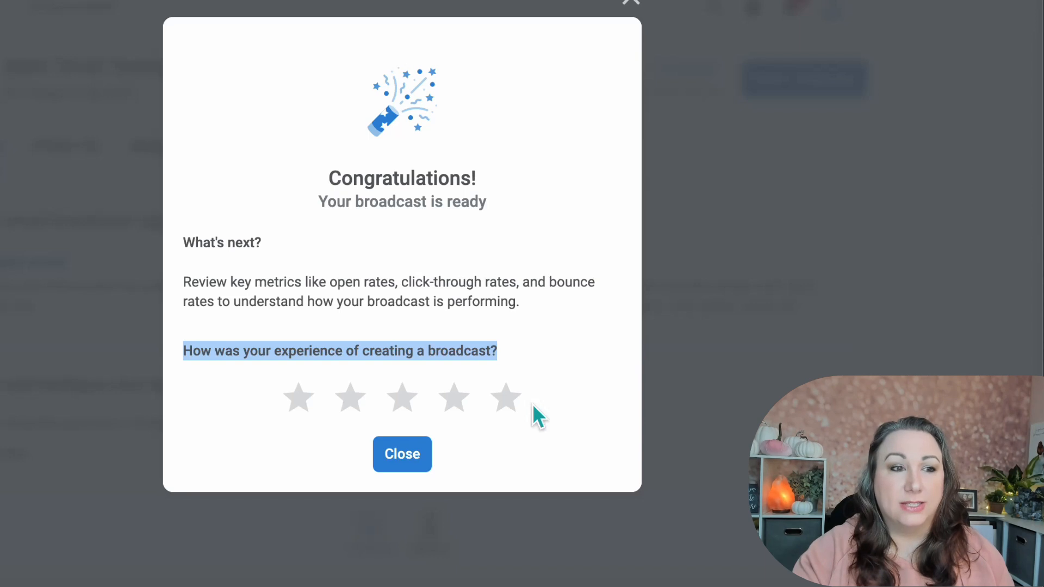
{"action": "left_click", "coordinate": [300, 403]}
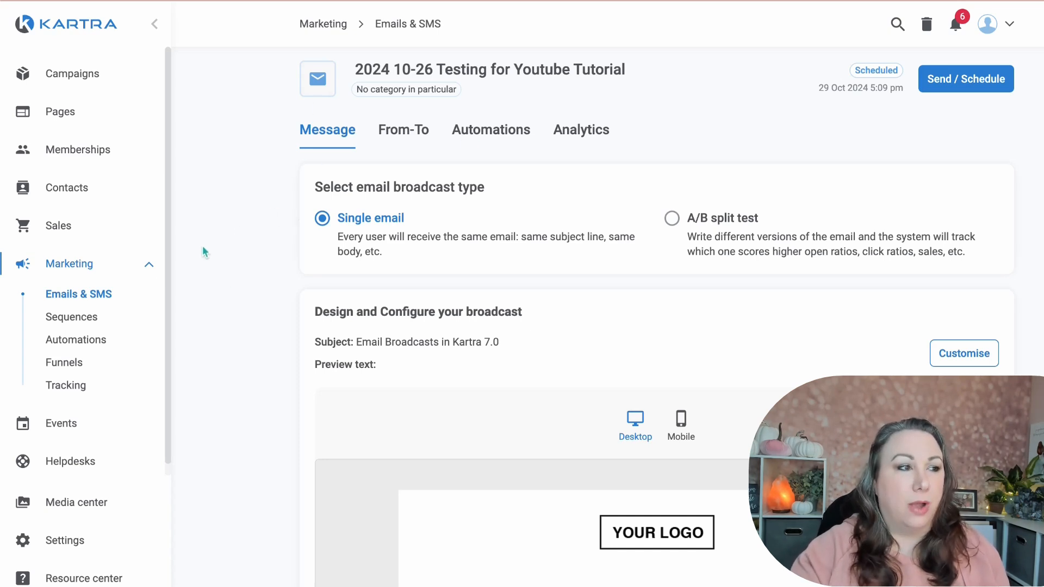
- Return to the broadcast list and review the message, analytics and further options of "2024 10-26 Testing for Youtube Tutorial"
{"action": "left_click", "coordinate": [108, 294]}
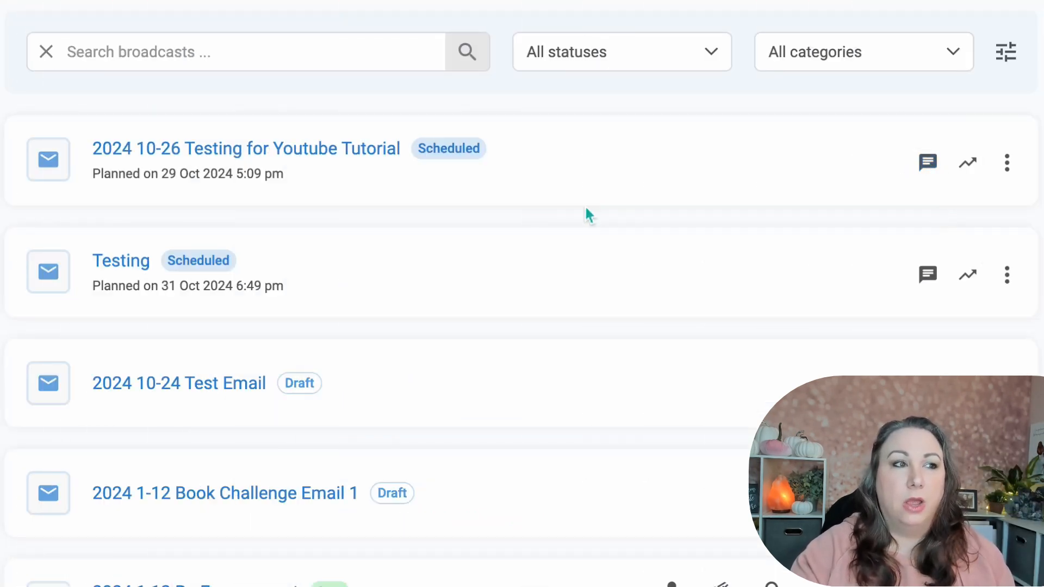
{"action": "key", "text": "super+r"}
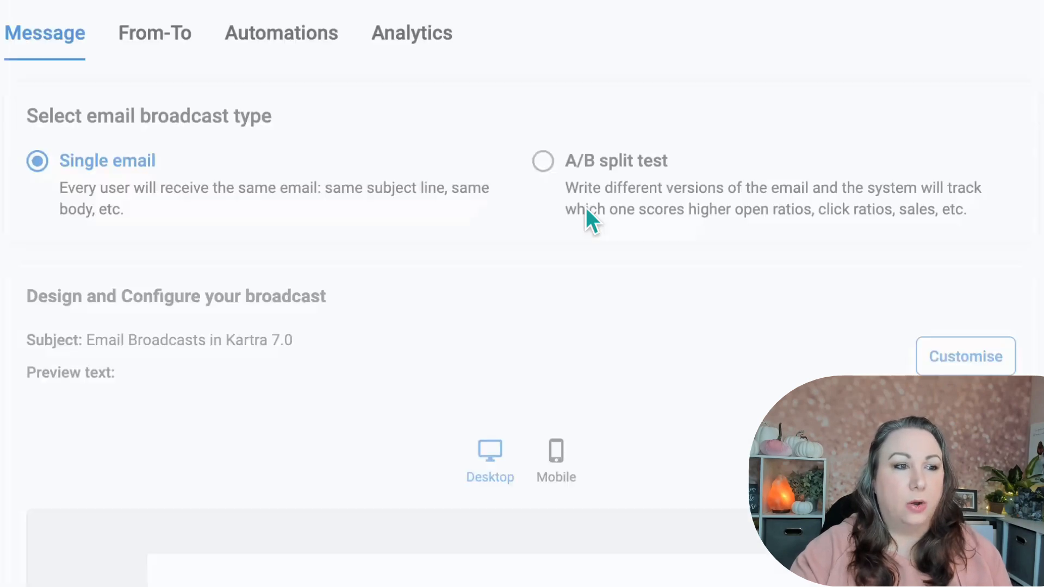
{"action": "scroll", "coordinate": [439, 297], "scroll_direction": "down", "scroll_amount": 8}
{"action": "scroll", "coordinate": [727, 233], "scroll_direction": "up", "scroll_amount": 3}
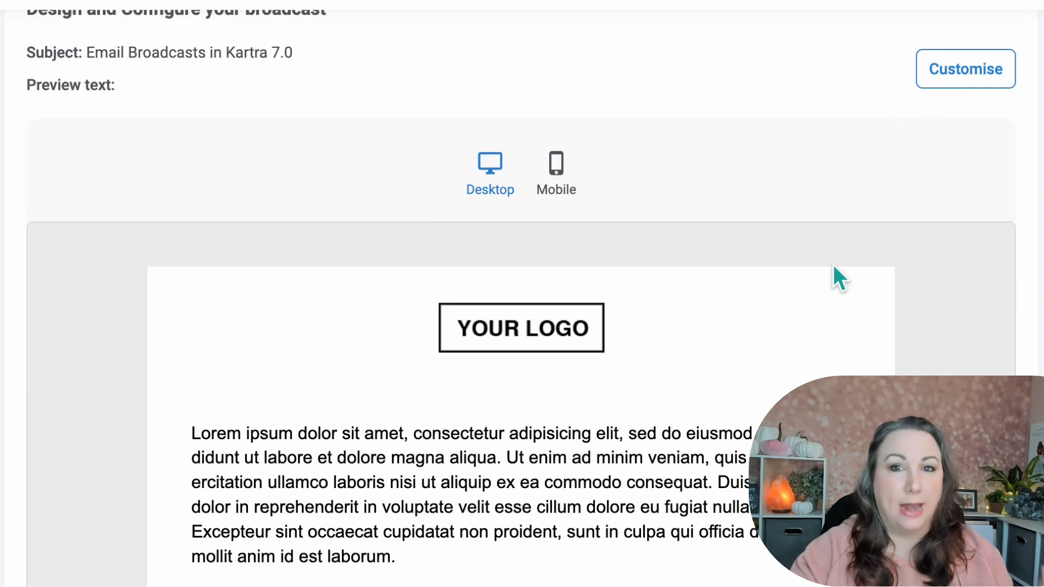
{"action": "scroll", "coordinate": [828, 266], "scroll_direction": "up", "scroll_amount": 5}
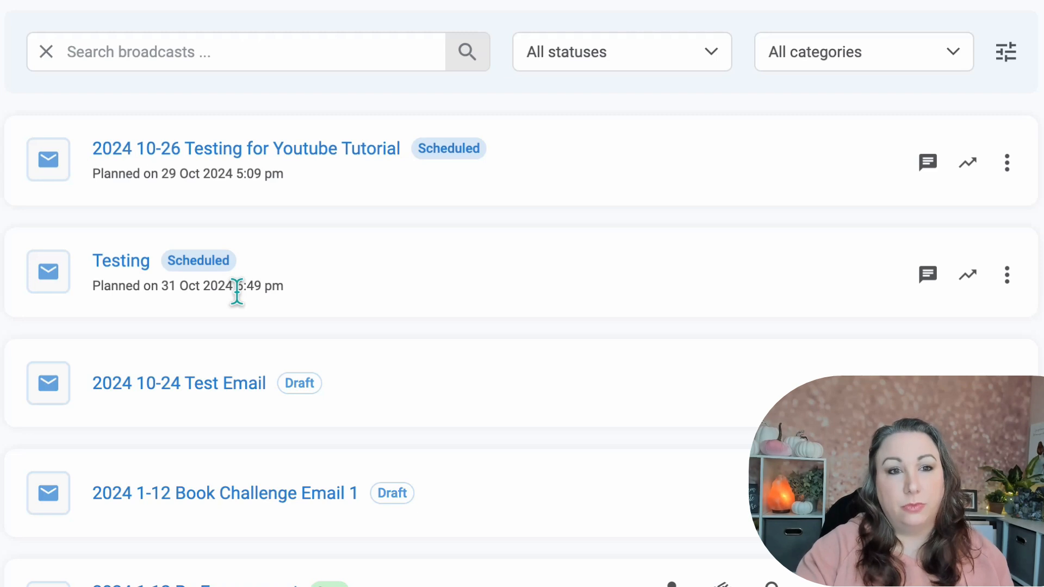
{"action": "left_click", "coordinate": [967, 169]}
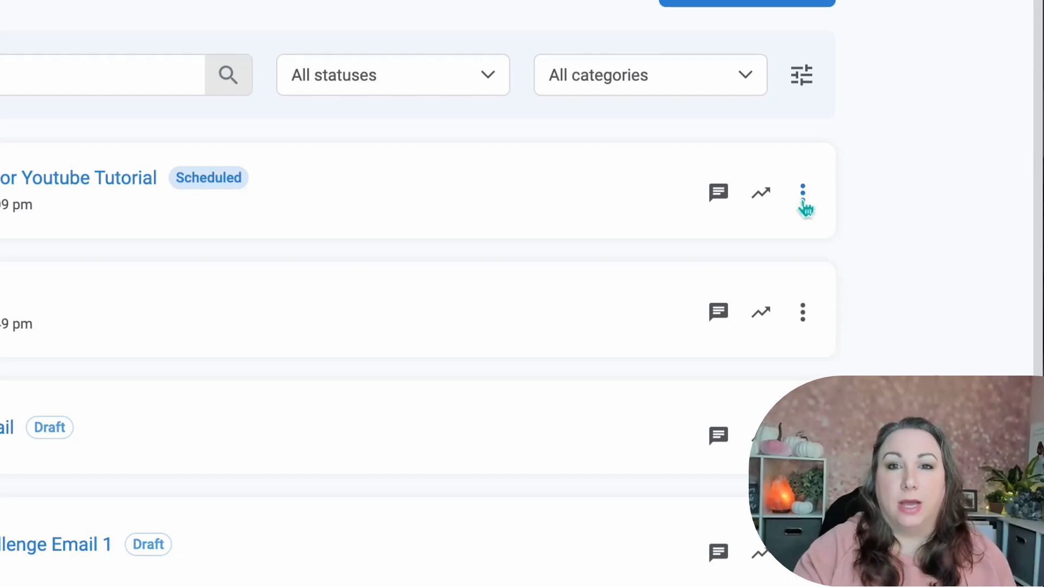
{"action": "left_click", "coordinate": [802, 201]}
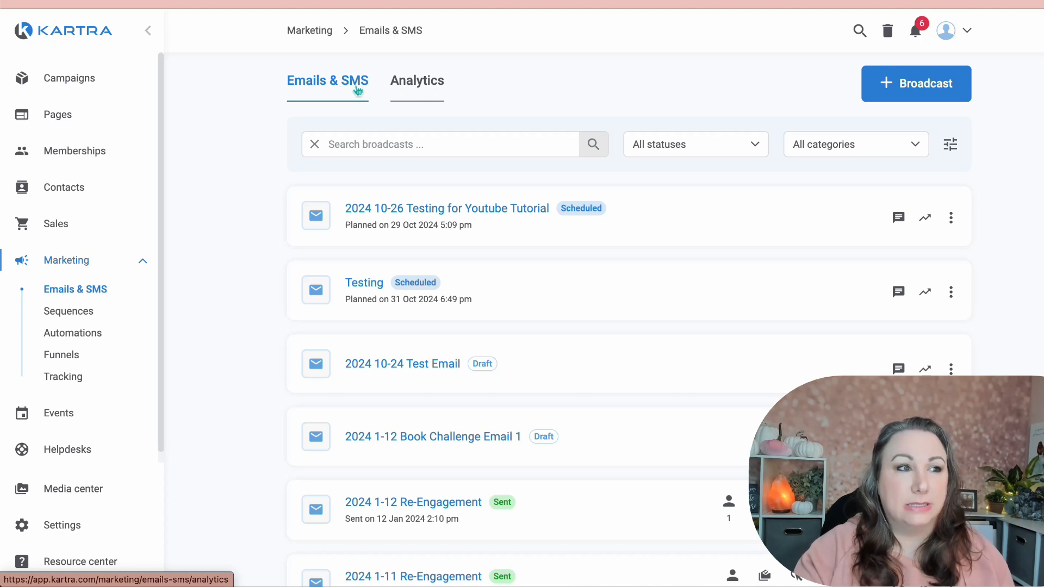
- Review the overall Emails & SMS analytics for all categories, with the period set to This year
{"action": "left_click", "coordinate": [418, 91]}
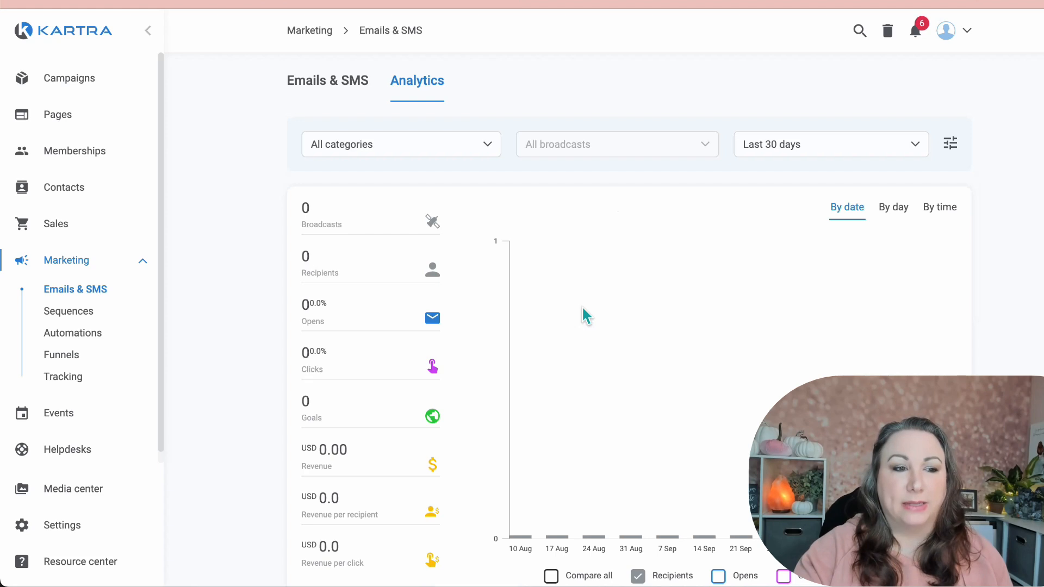
{"action": "scroll", "coordinate": [581, 306], "scroll_direction": "down", "scroll_amount": 5}
{"action": "scroll", "coordinate": [610, 275], "scroll_direction": "up", "scroll_amount": 5}
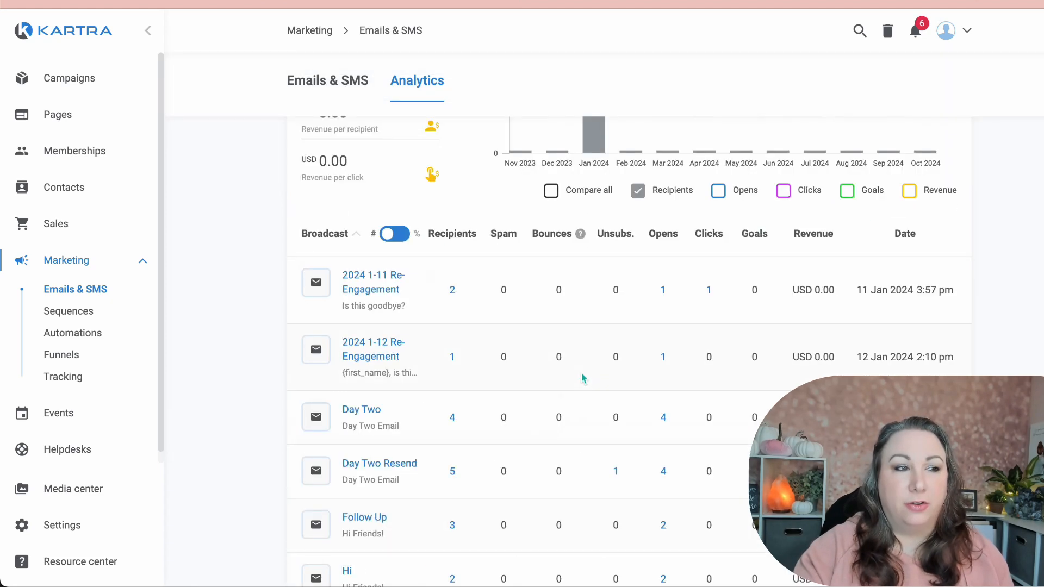
{"action": "scroll", "coordinate": [582, 381], "scroll_direction": "up", "scroll_amount": 7}
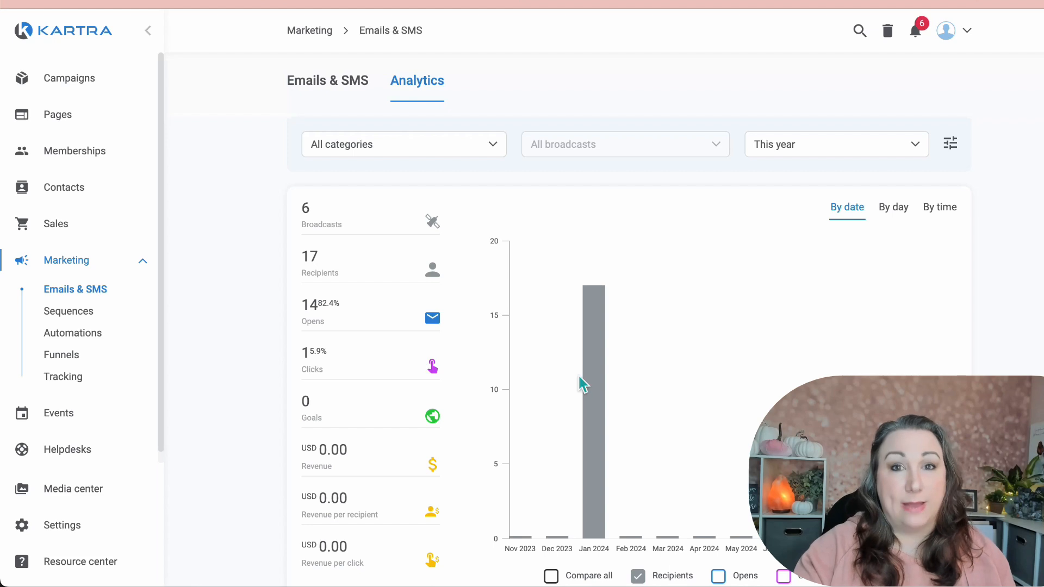